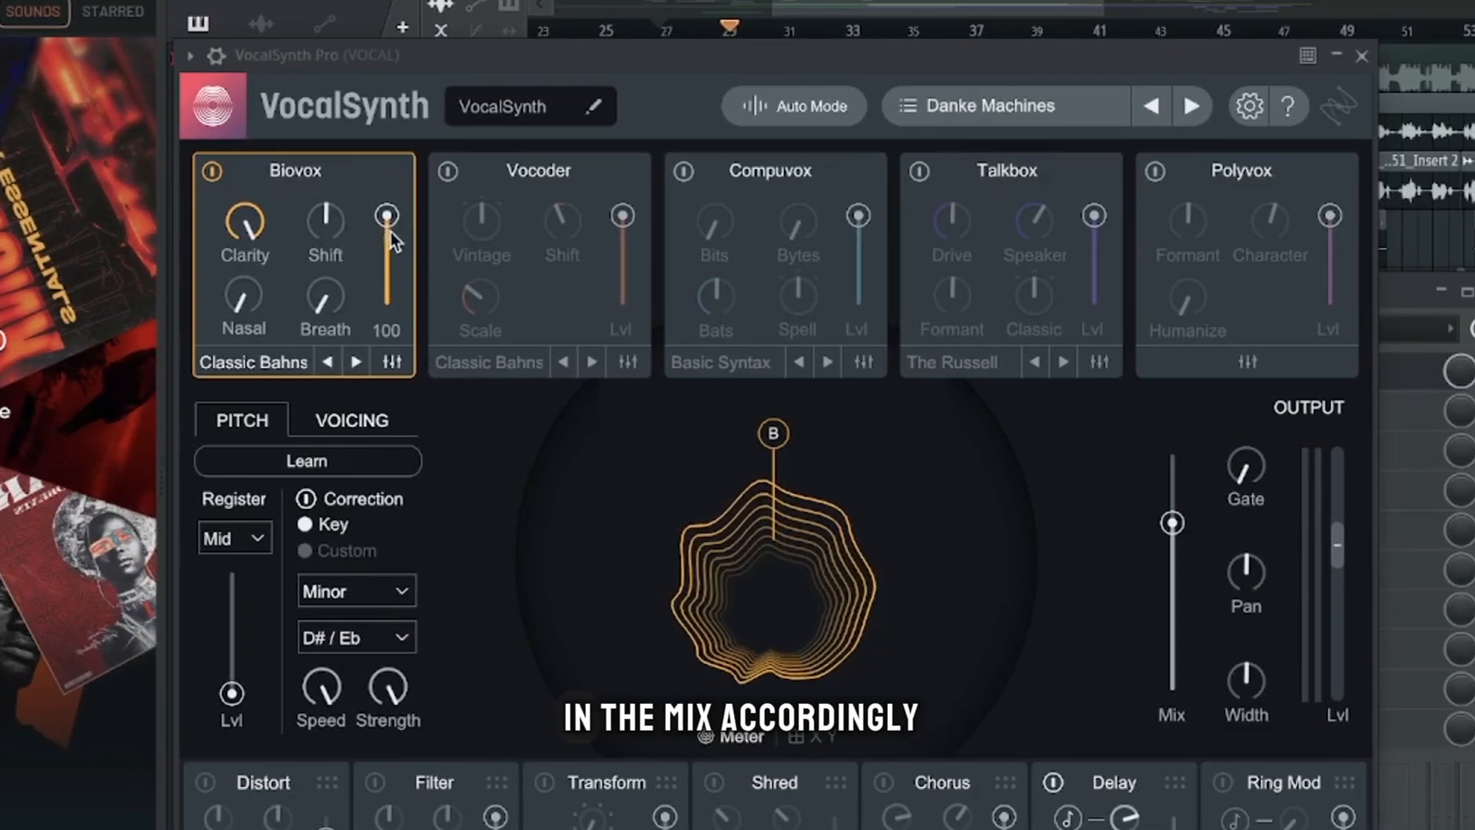
Step: Open the Biovox module's preset list to look over the available presets
drag(412, 216, 380, 215)
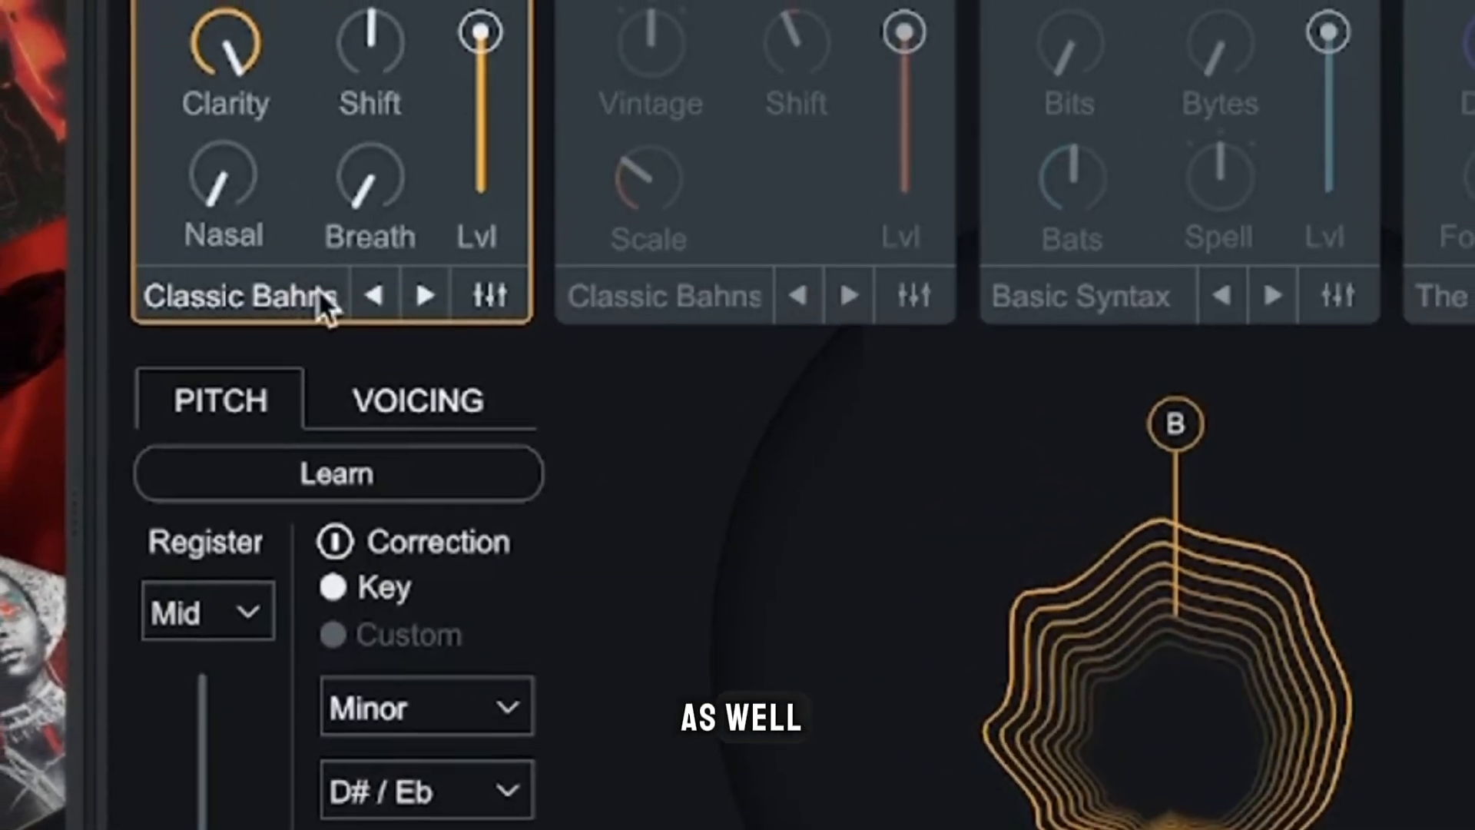
click(299, 292)
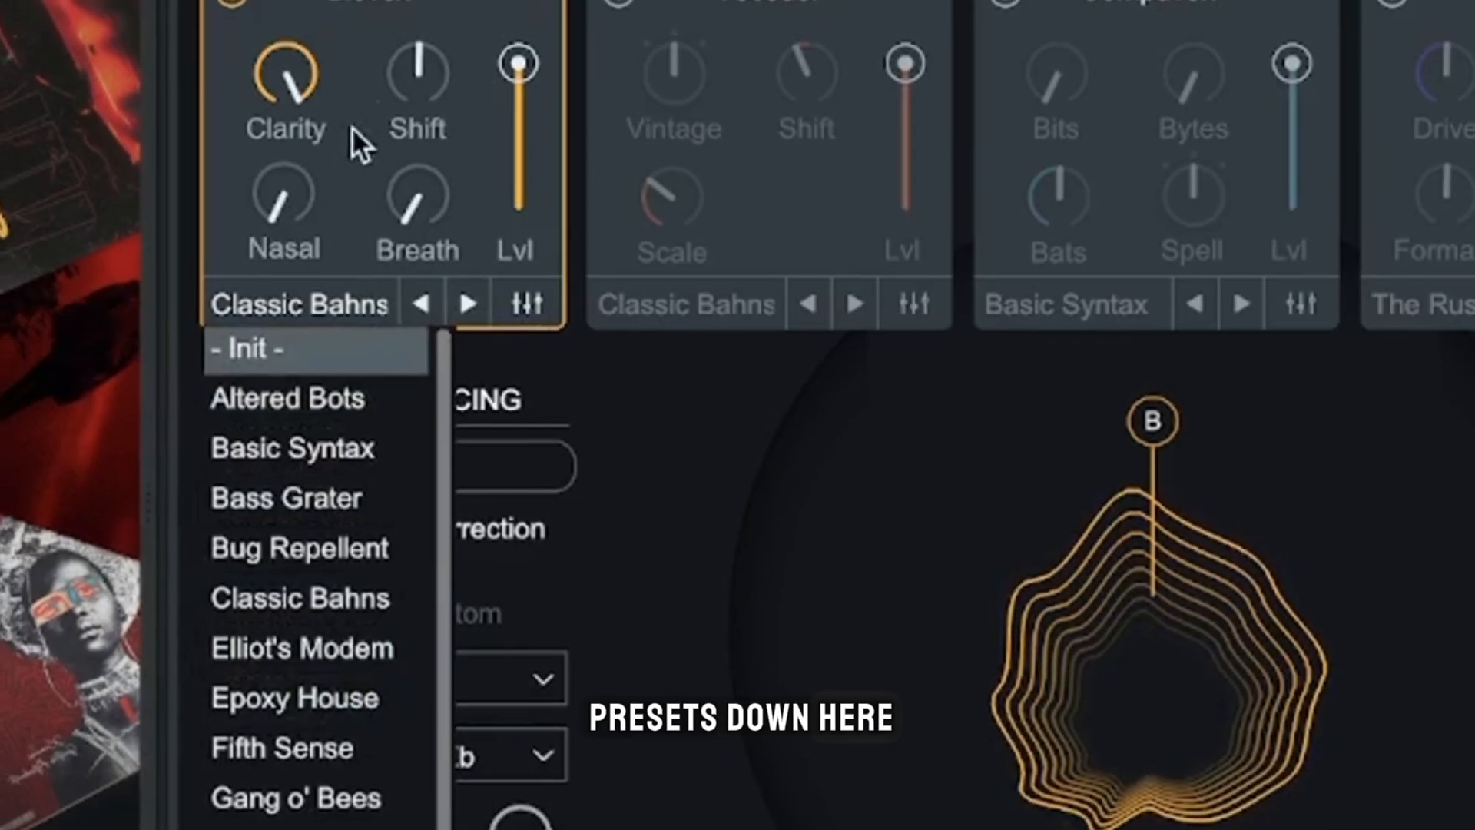
click(343, 4)
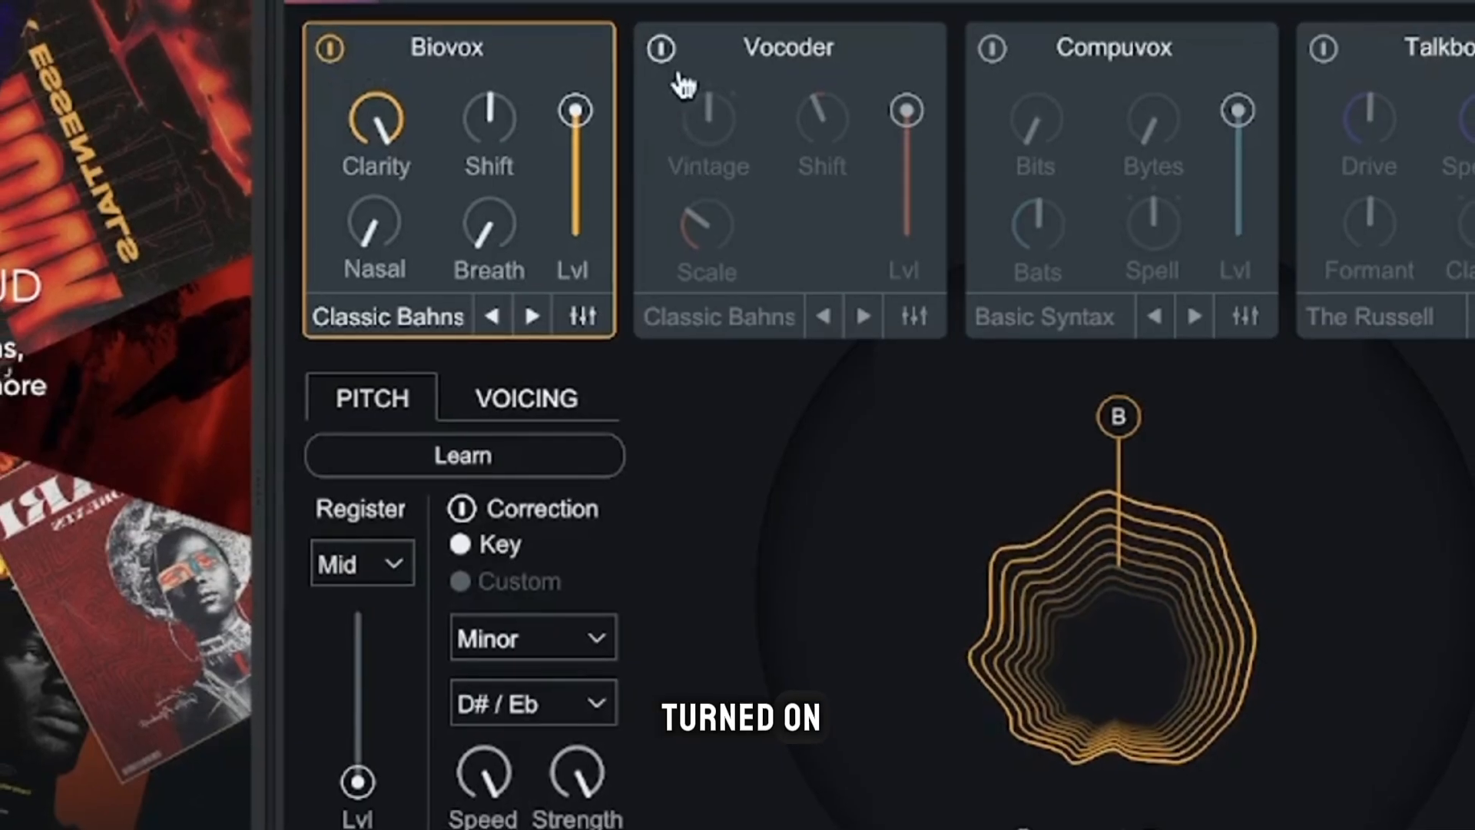
Step: Try out the Vocoder module and the Distort and Filter effects, switching each one back off
click(661, 49)
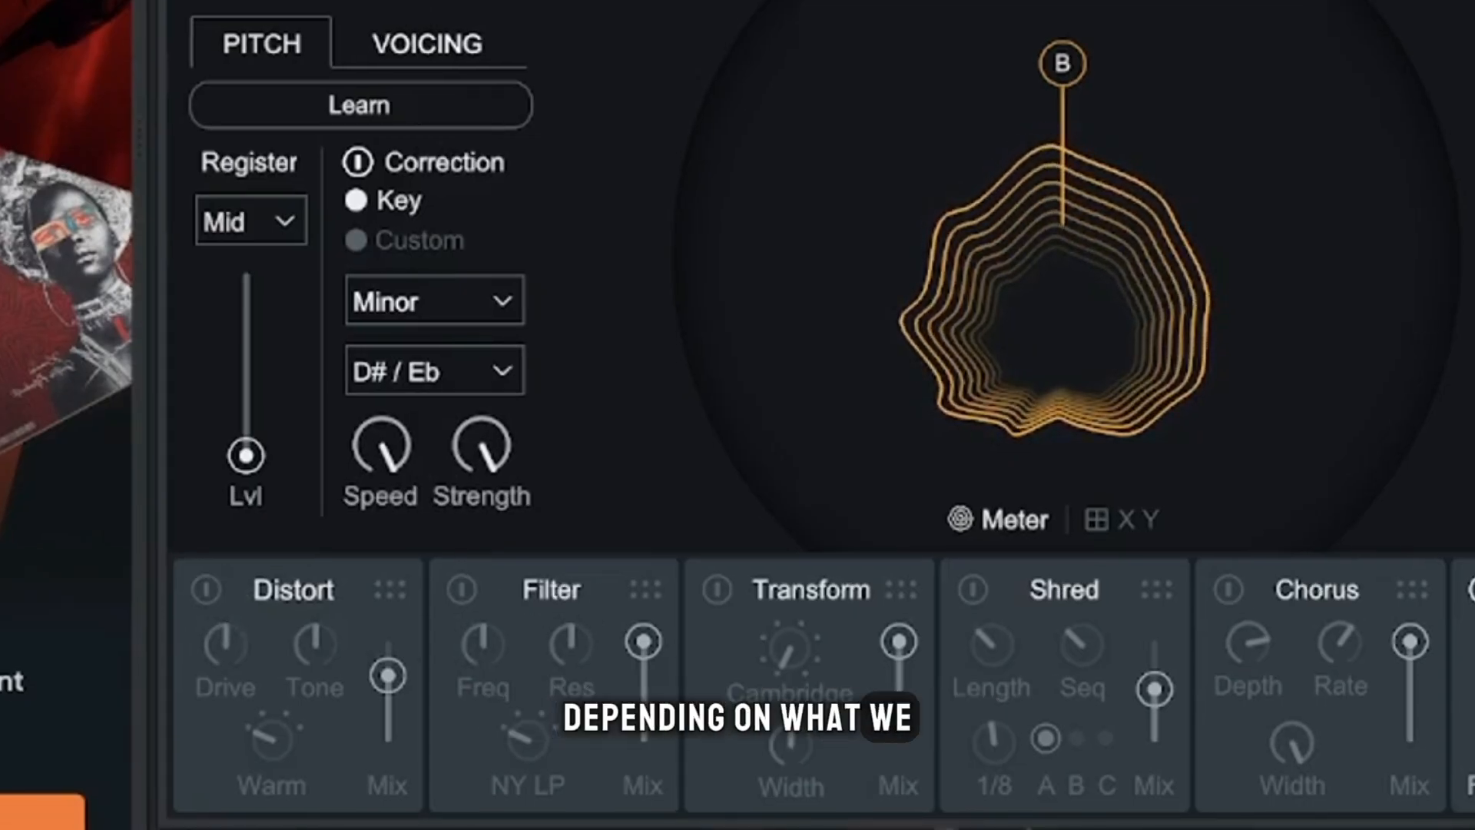
click(200, 594)
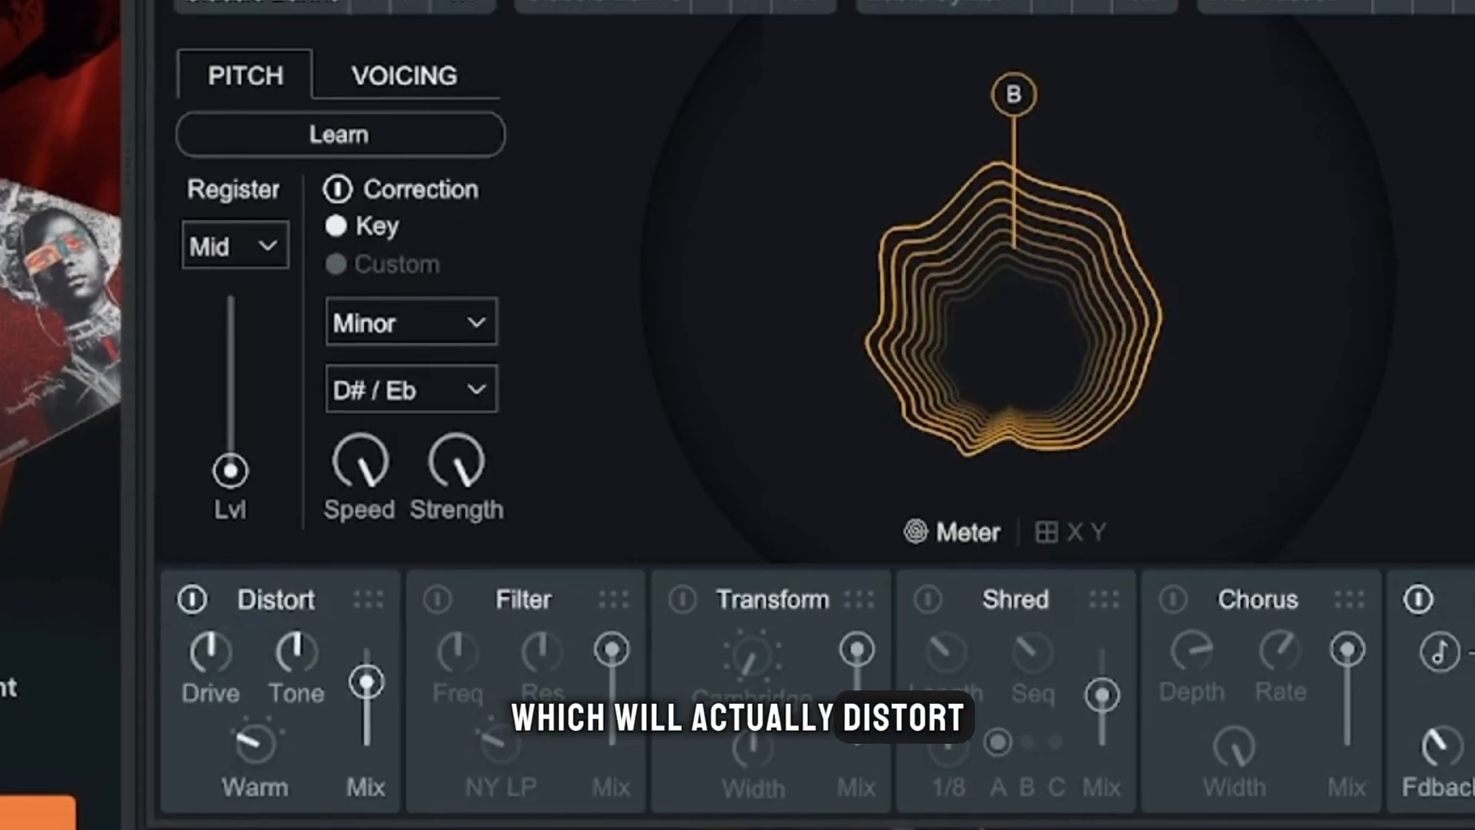
click(186, 607)
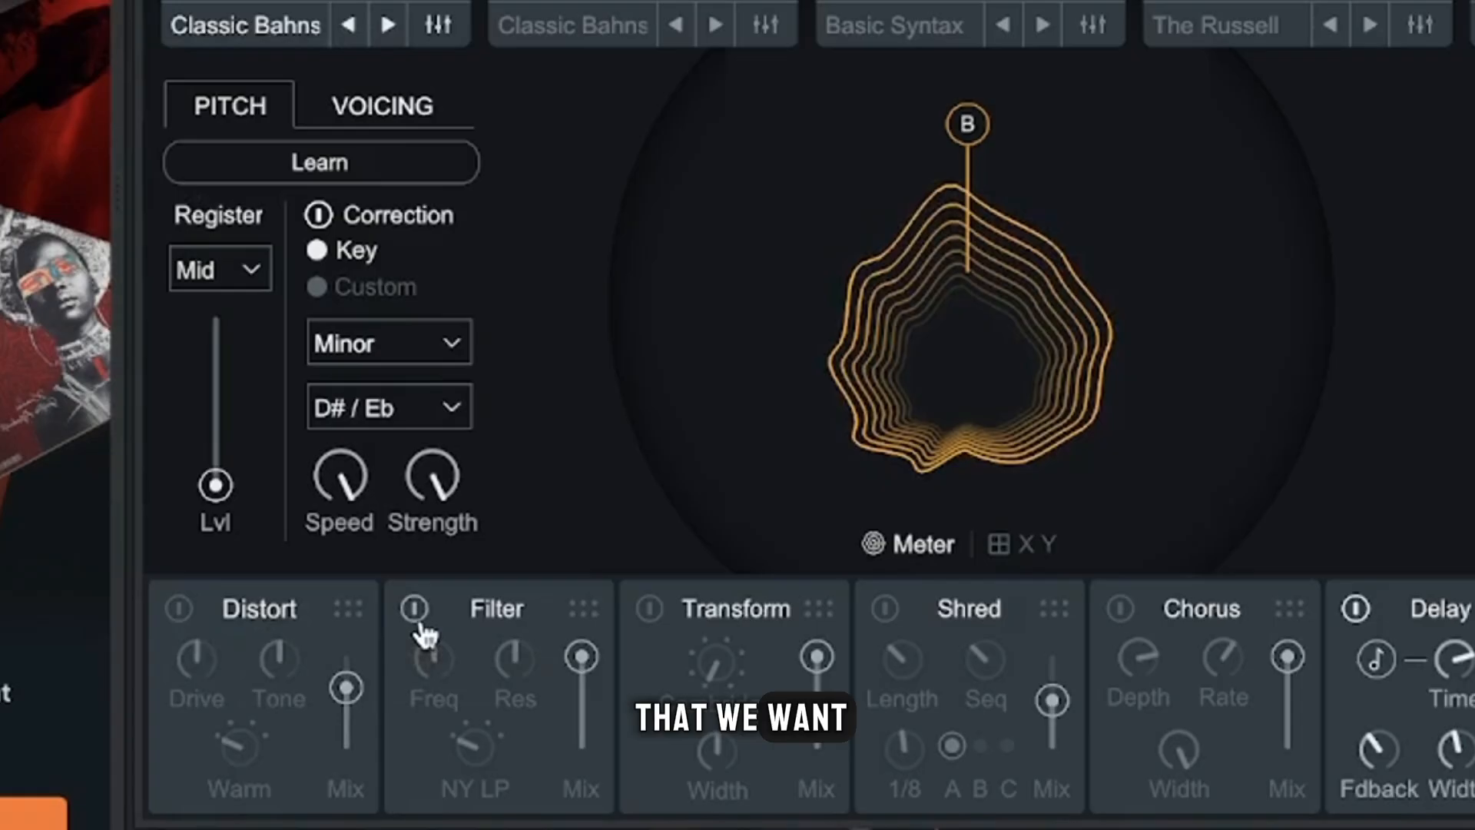
click(414, 609)
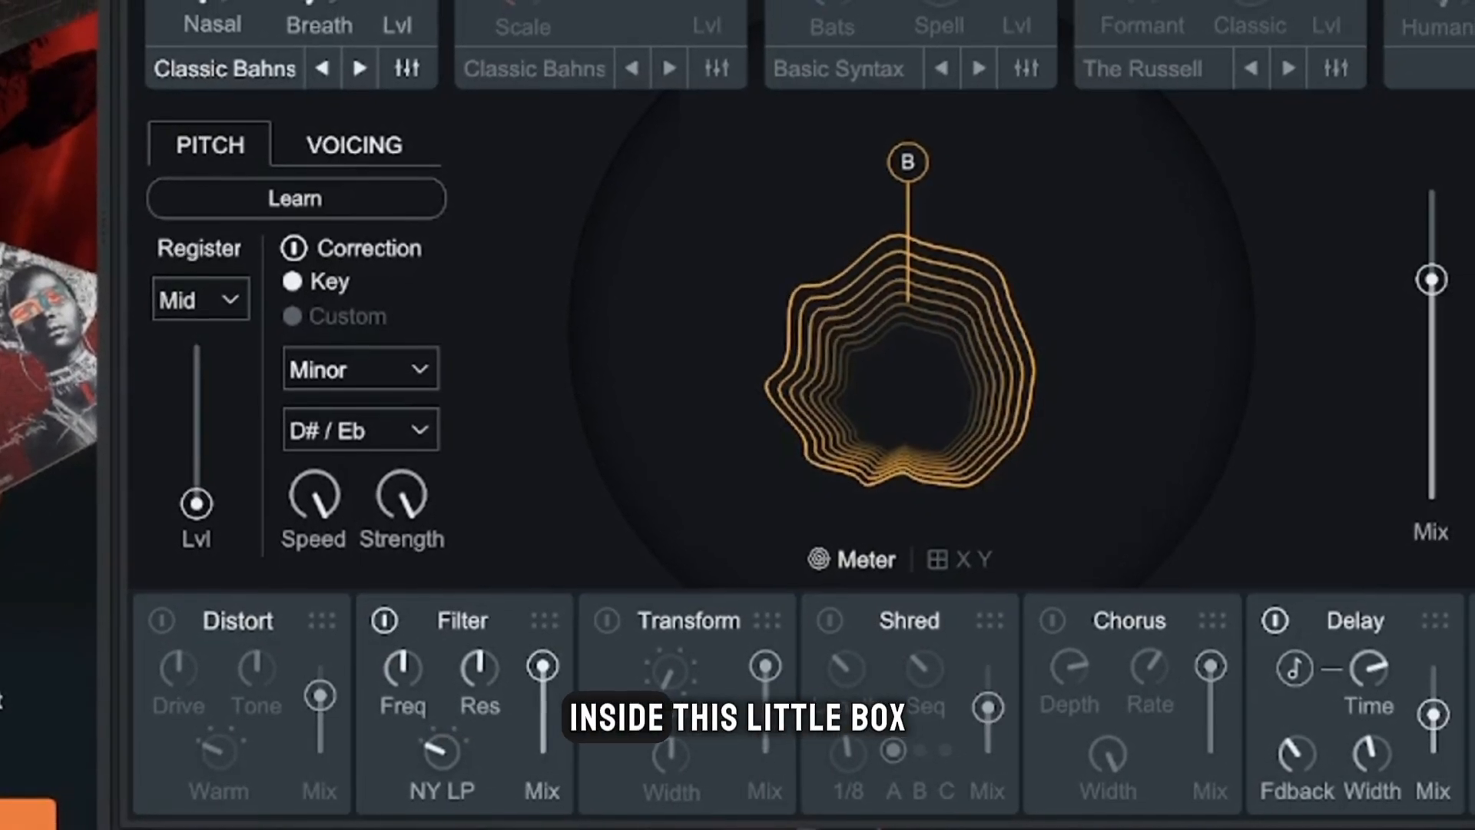
click(375, 625)
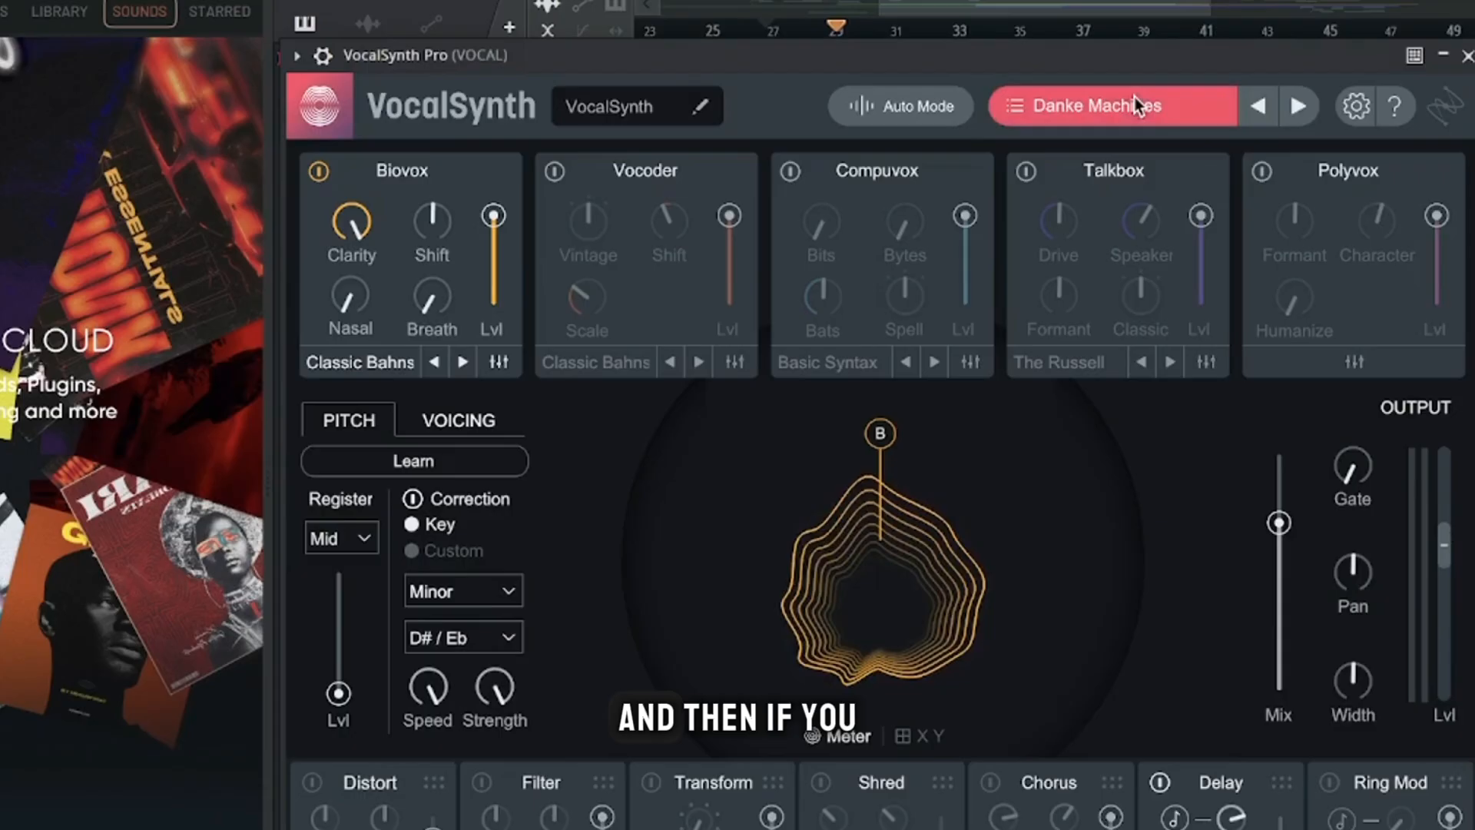
Step: Open the VocalSynth preset browser to examine the Auto Mode and MIDI Mode preset categories
click(1136, 100)
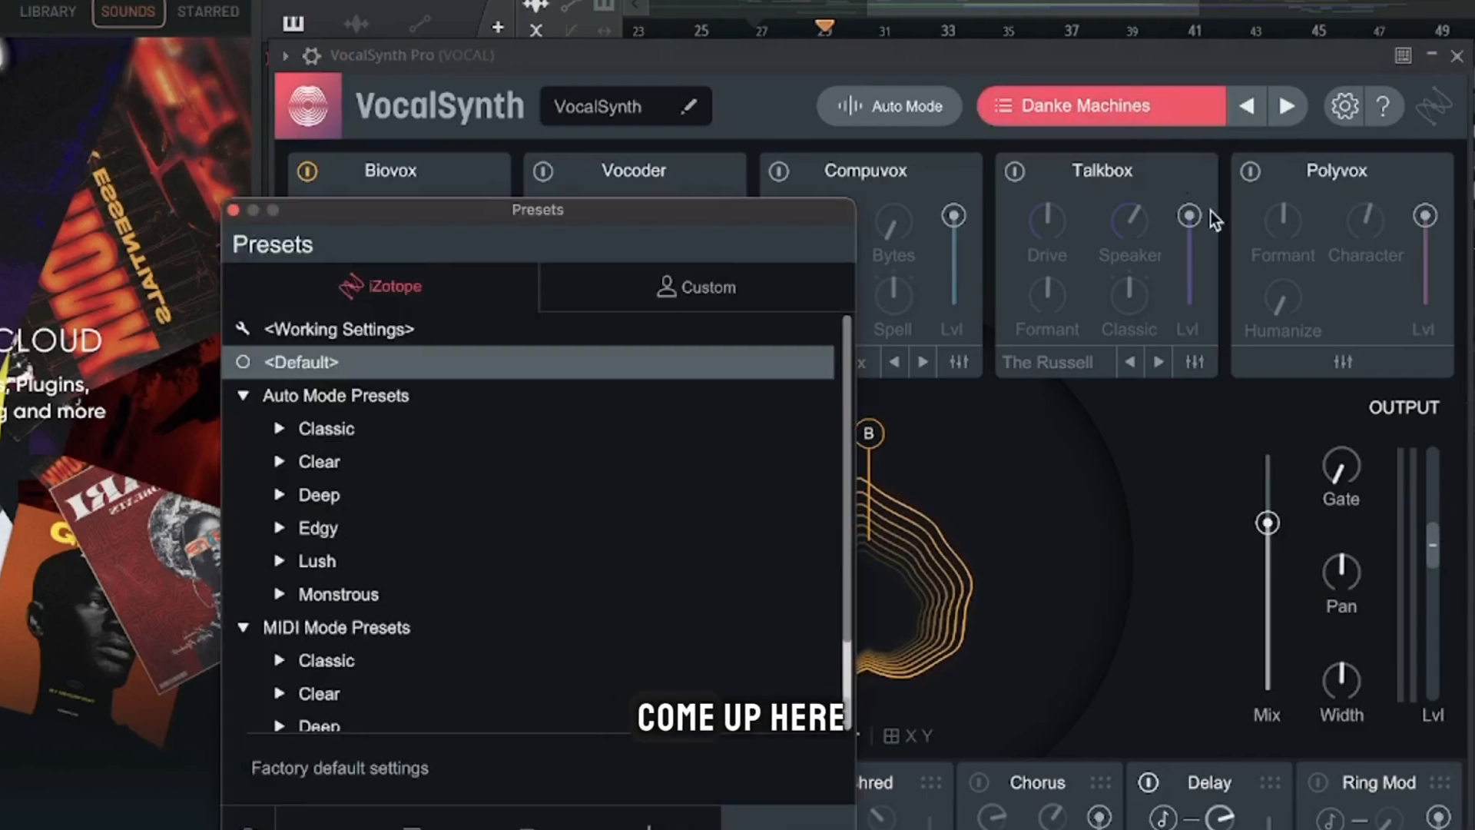
scroll(497, 617, down, 4)
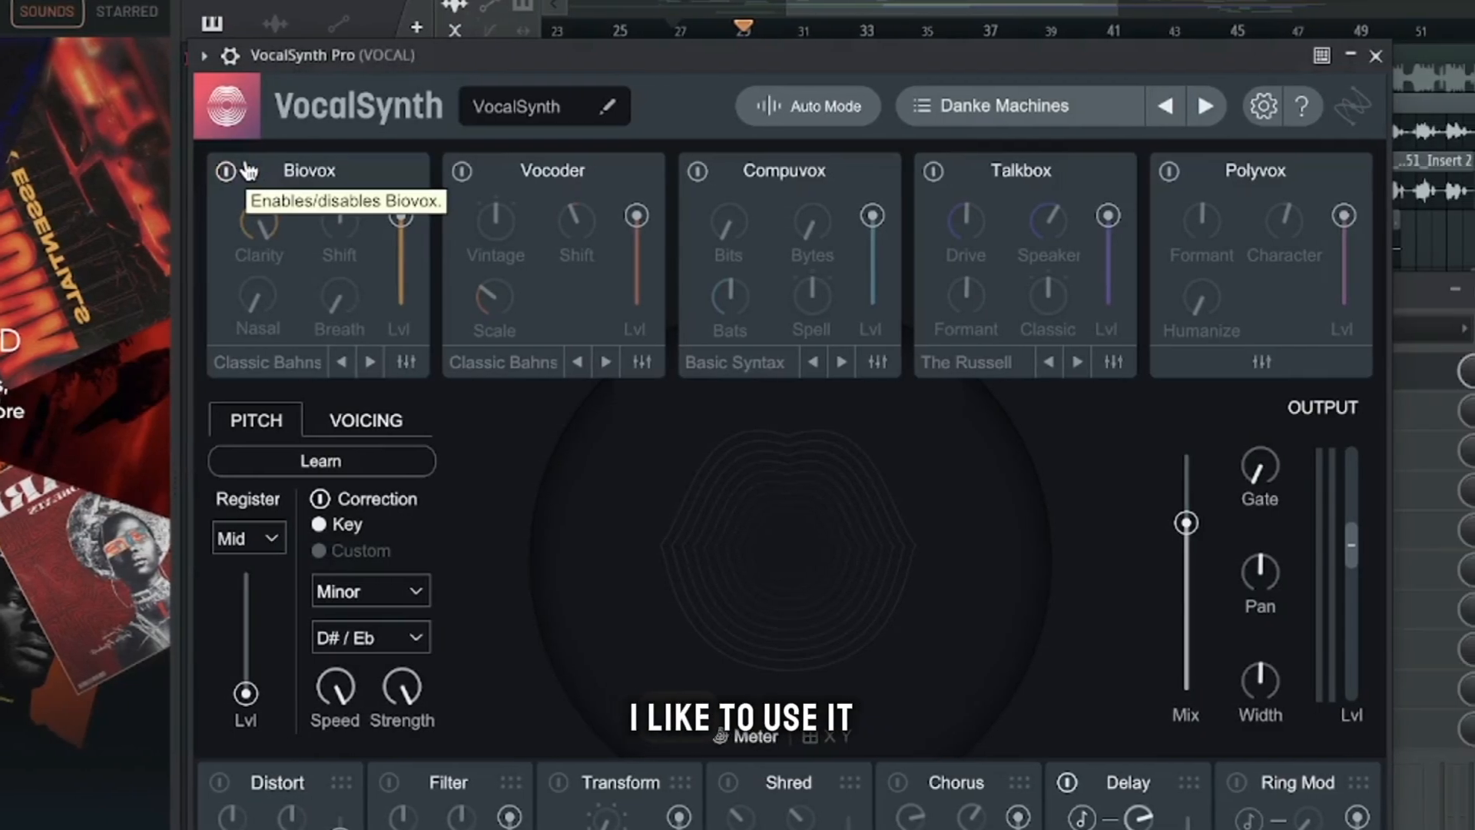
Step: Toggle the Biovox module, leaving it switched on, and move the plugin window slightly higher
click(249, 171)
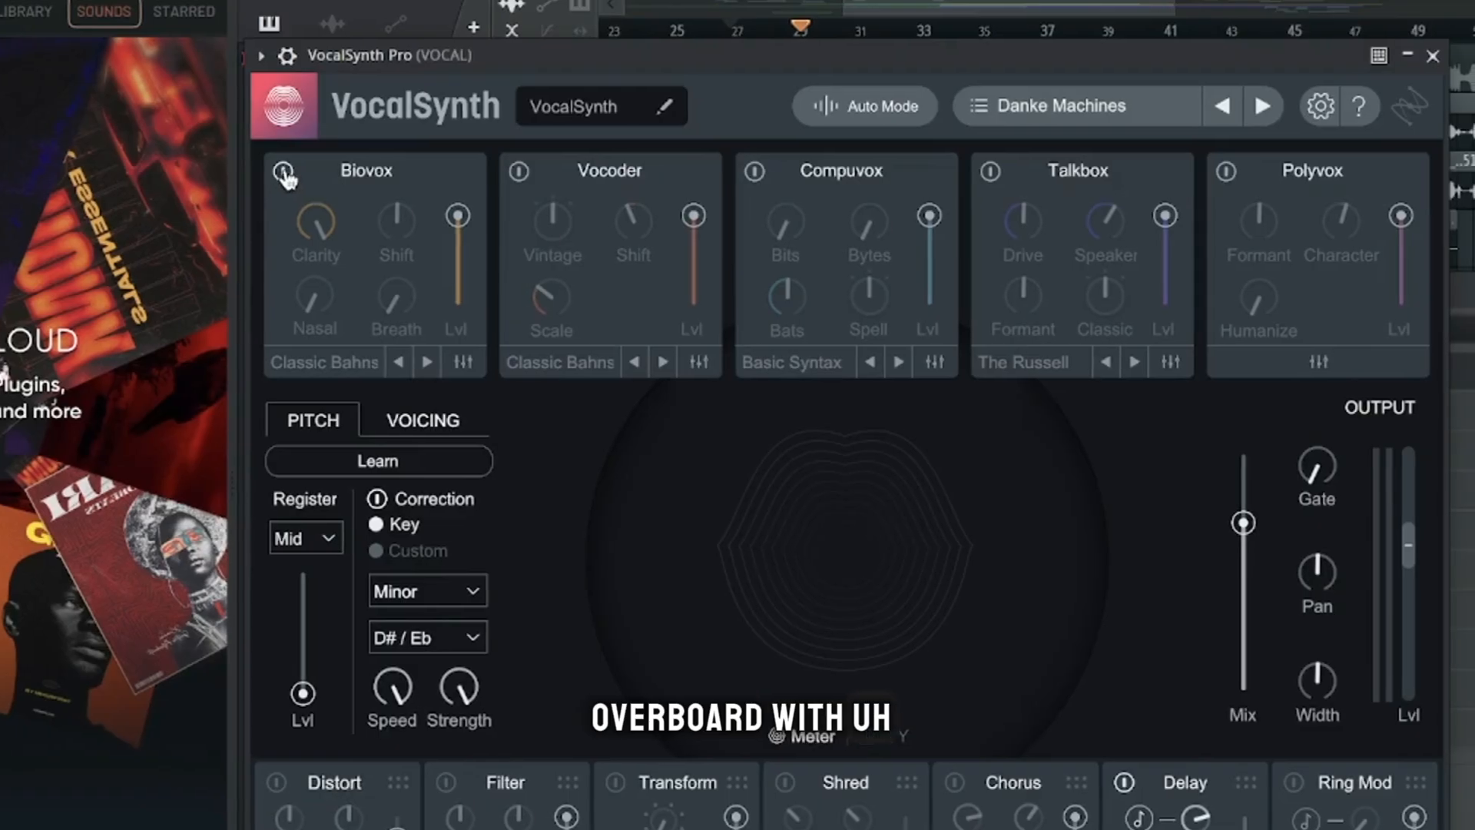
click(273, 173)
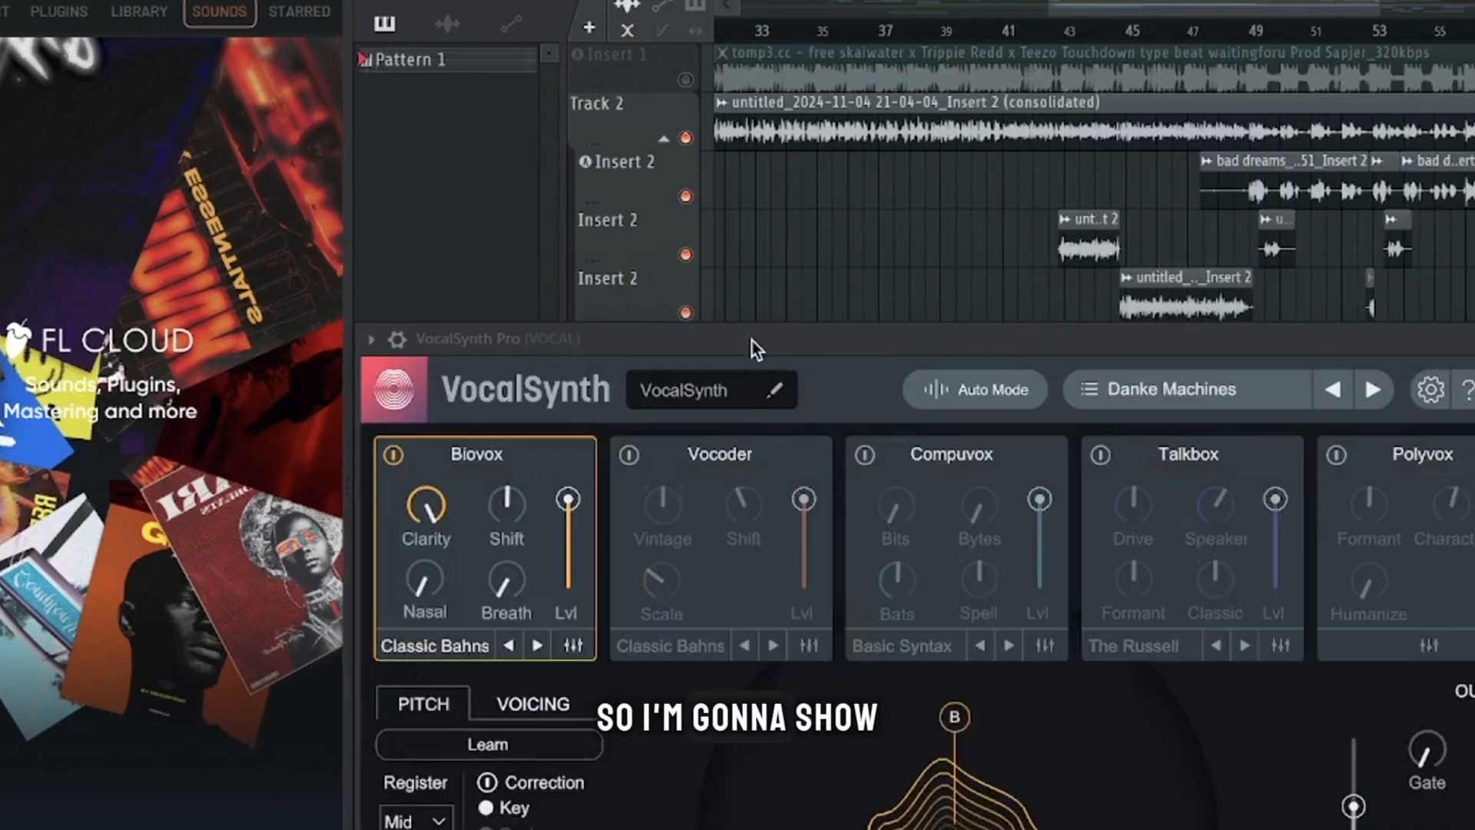
drag(753, 350, 744, 311)
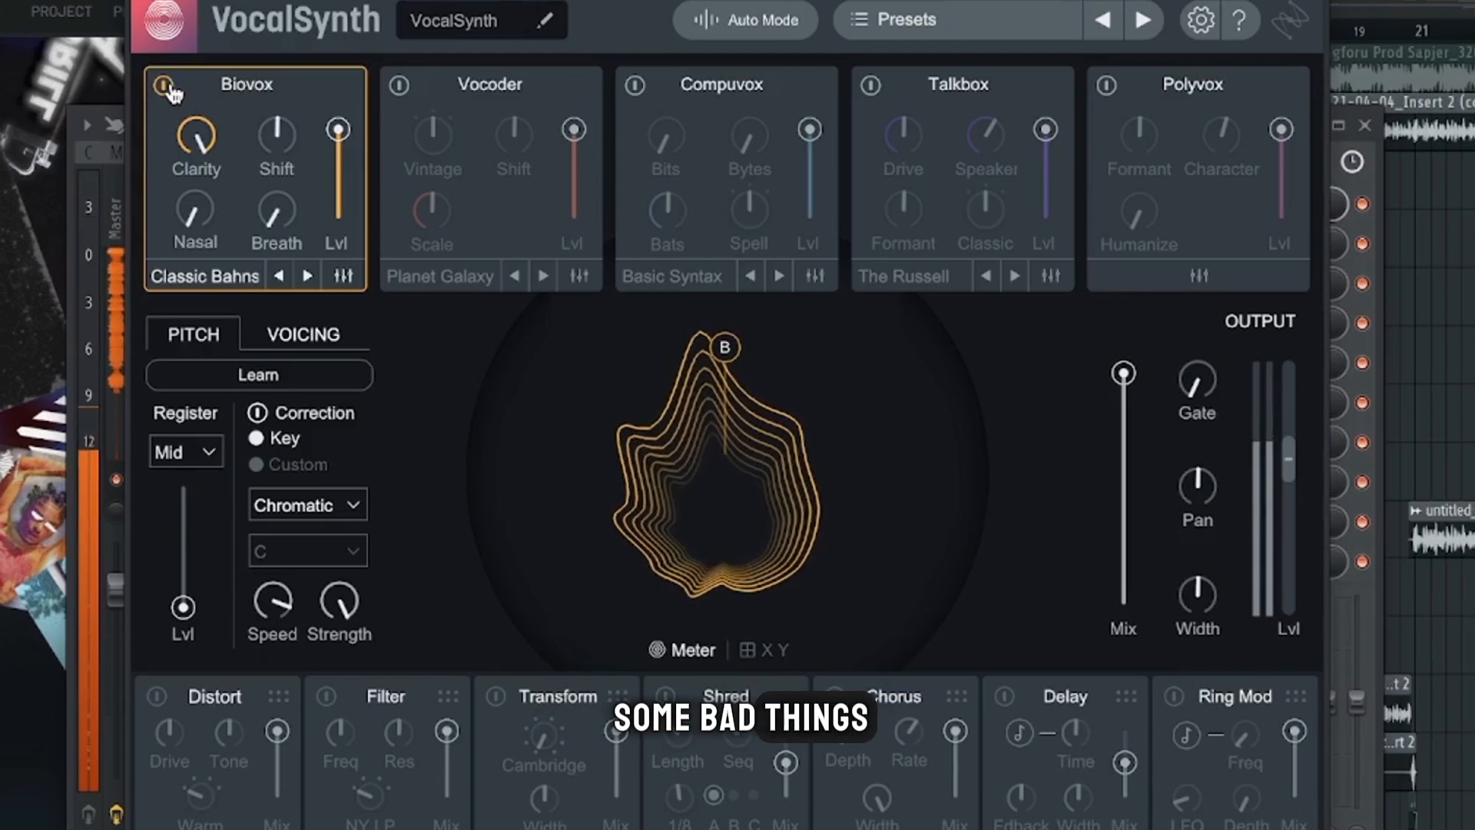
Step: Switch Biovox off and audition the Vocoder and Compuvox modules one at a time during playback
click(184, 85)
click(379, 85)
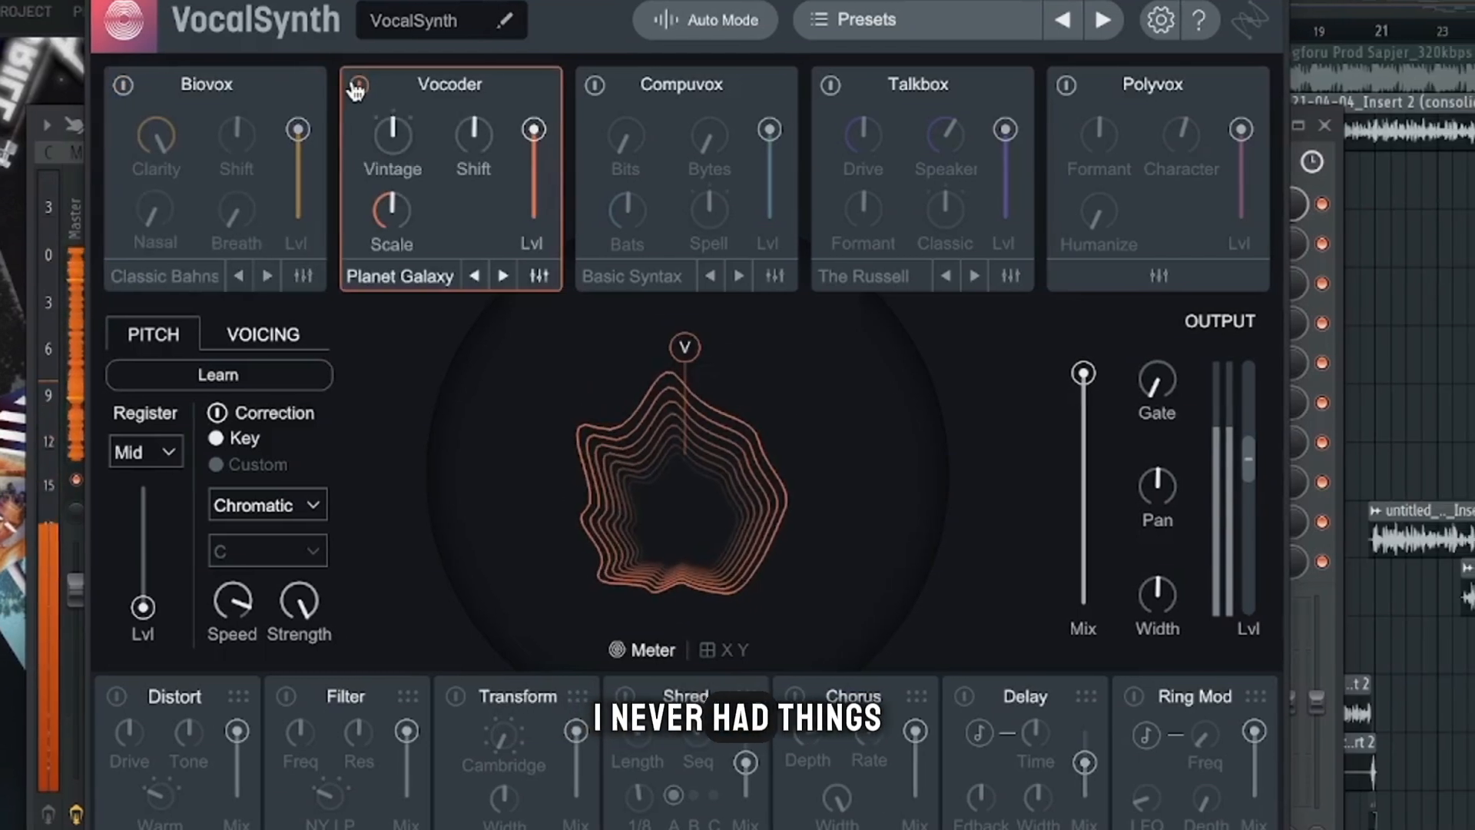
click(338, 85)
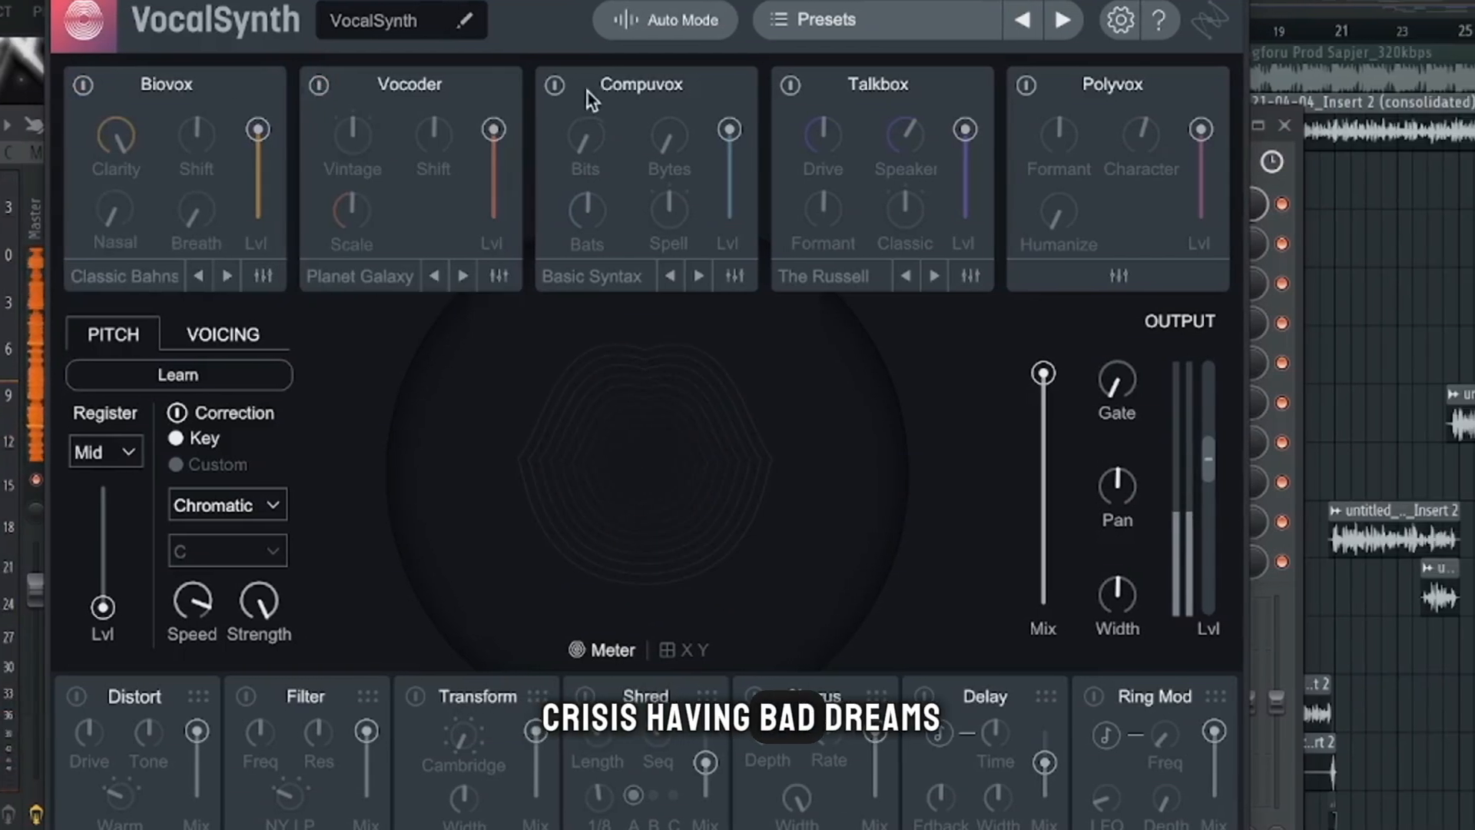
click(575, 85)
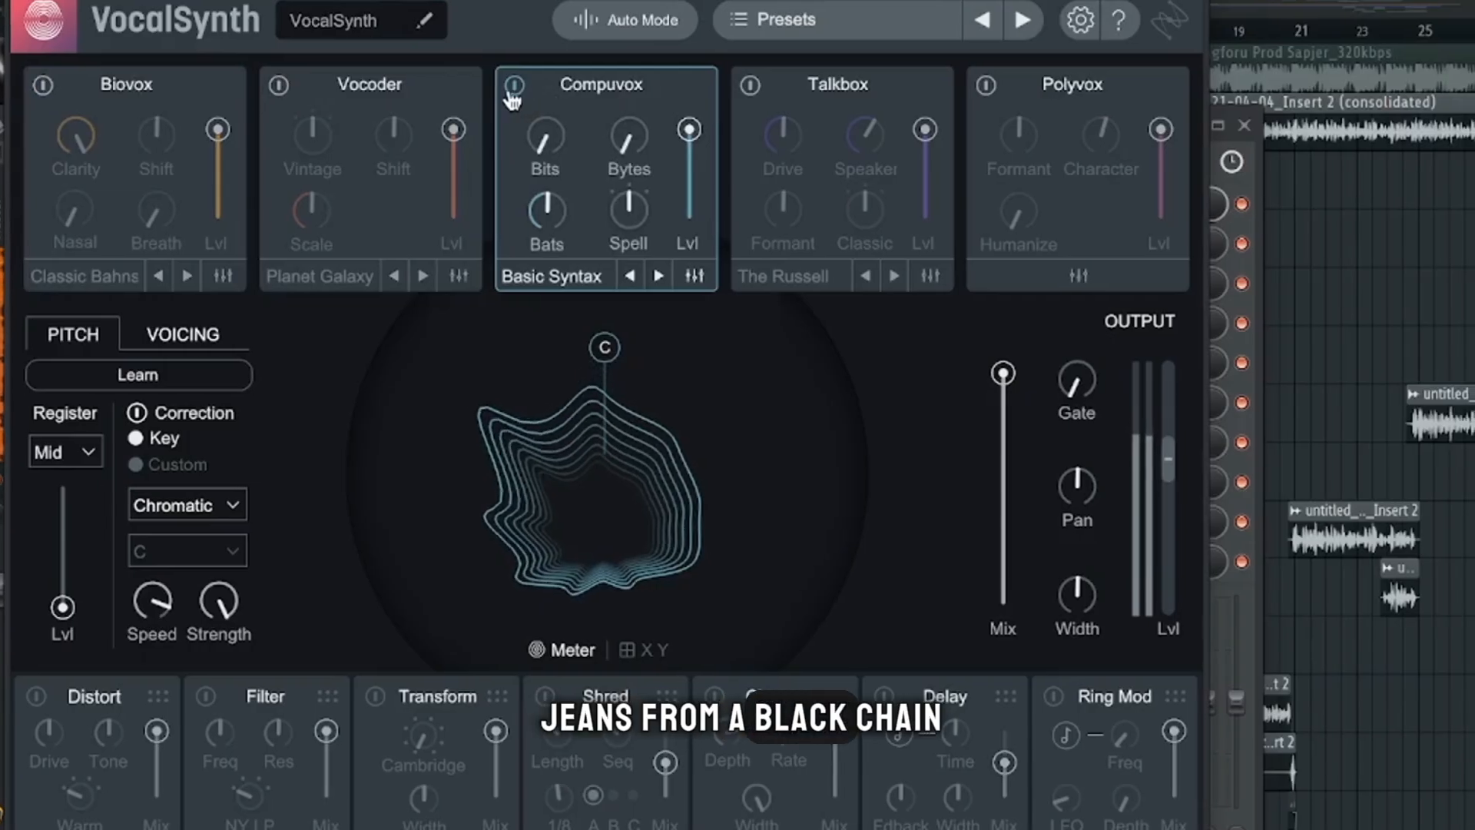
click(535, 85)
Step: Audition the Talkbox and Polyvox modules individually, and try Compuvox together with Talkbox
click(730, 87)
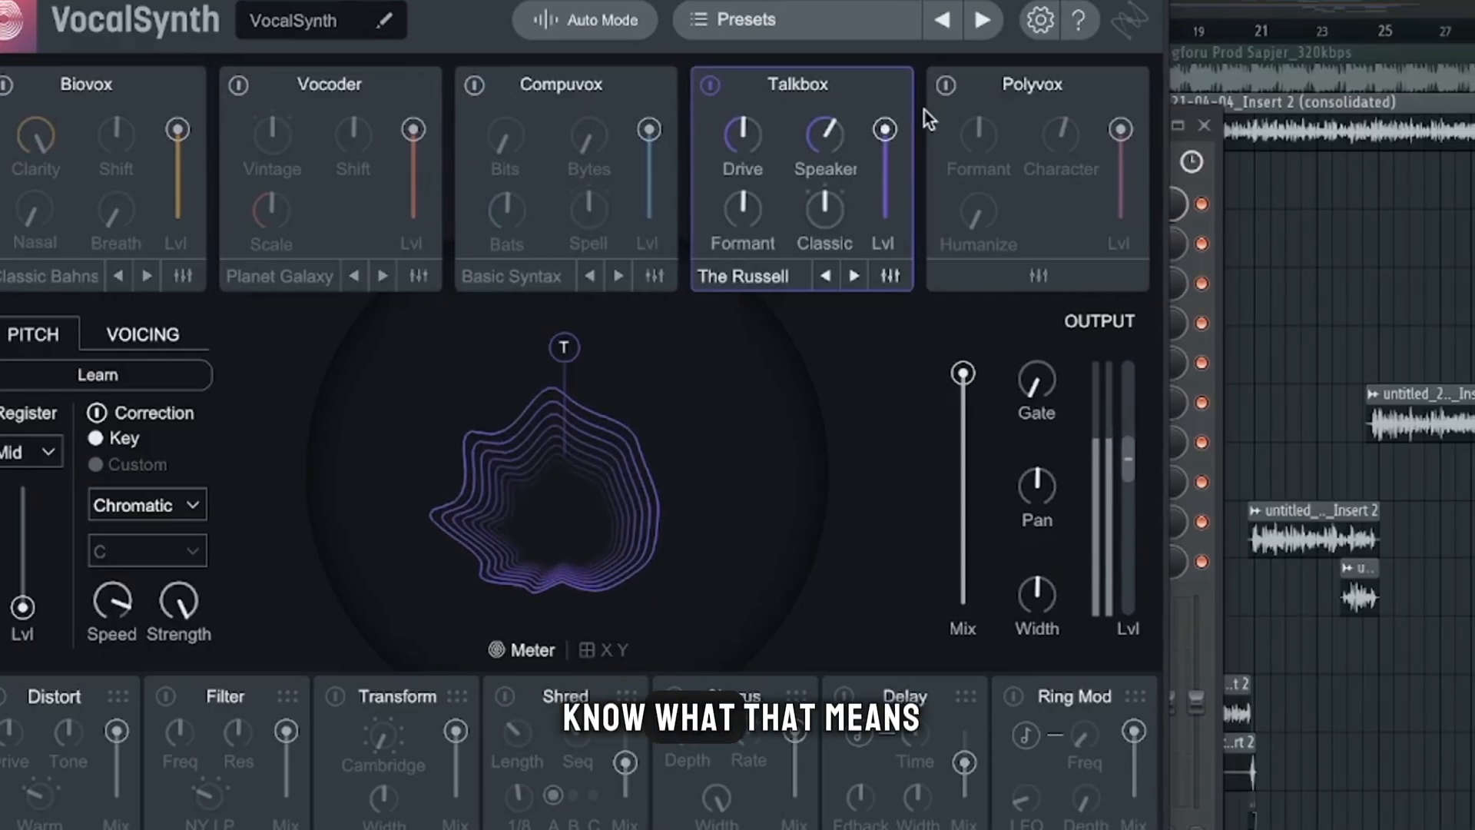
click(690, 85)
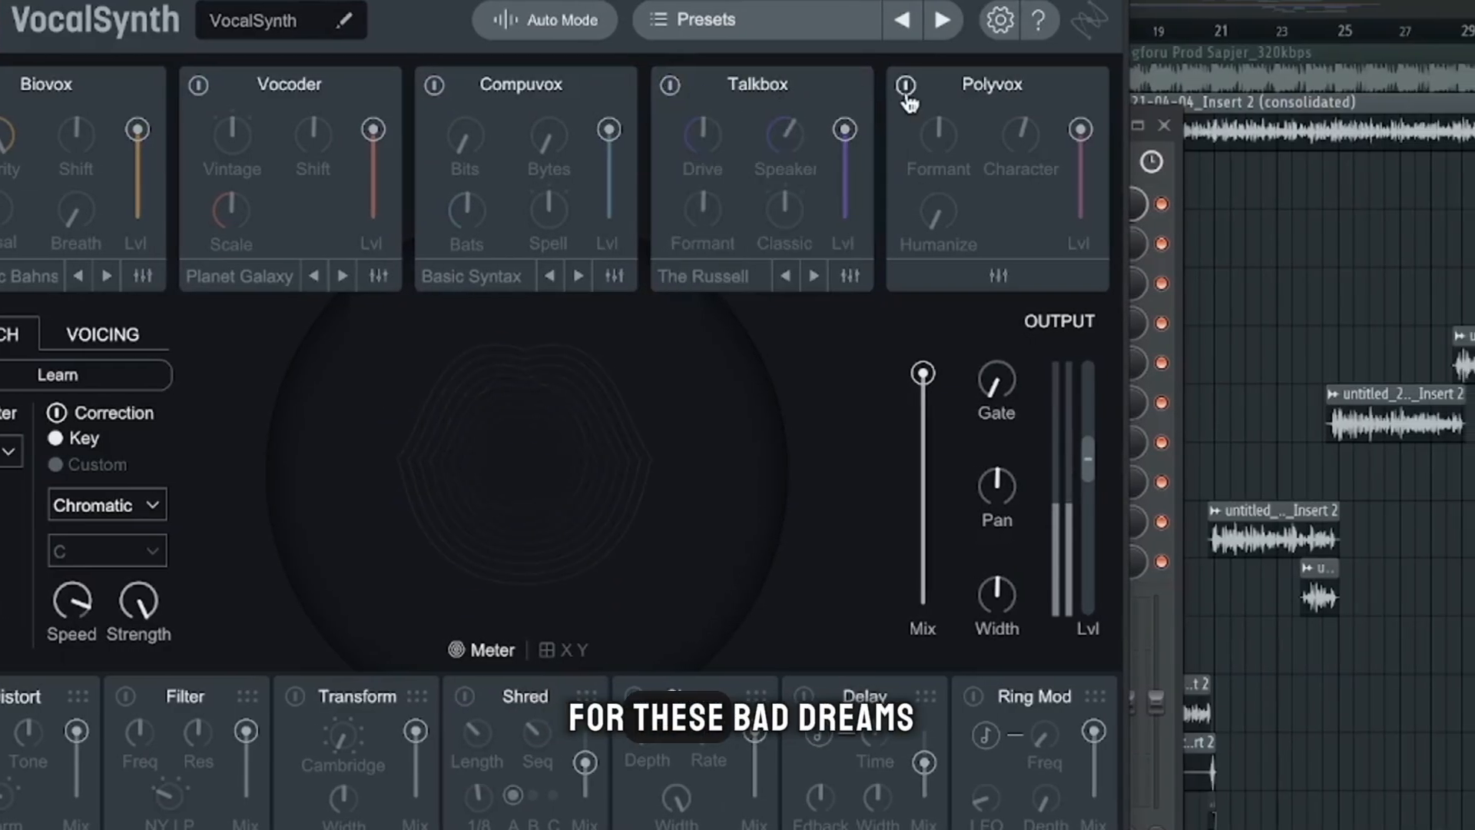
click(926, 85)
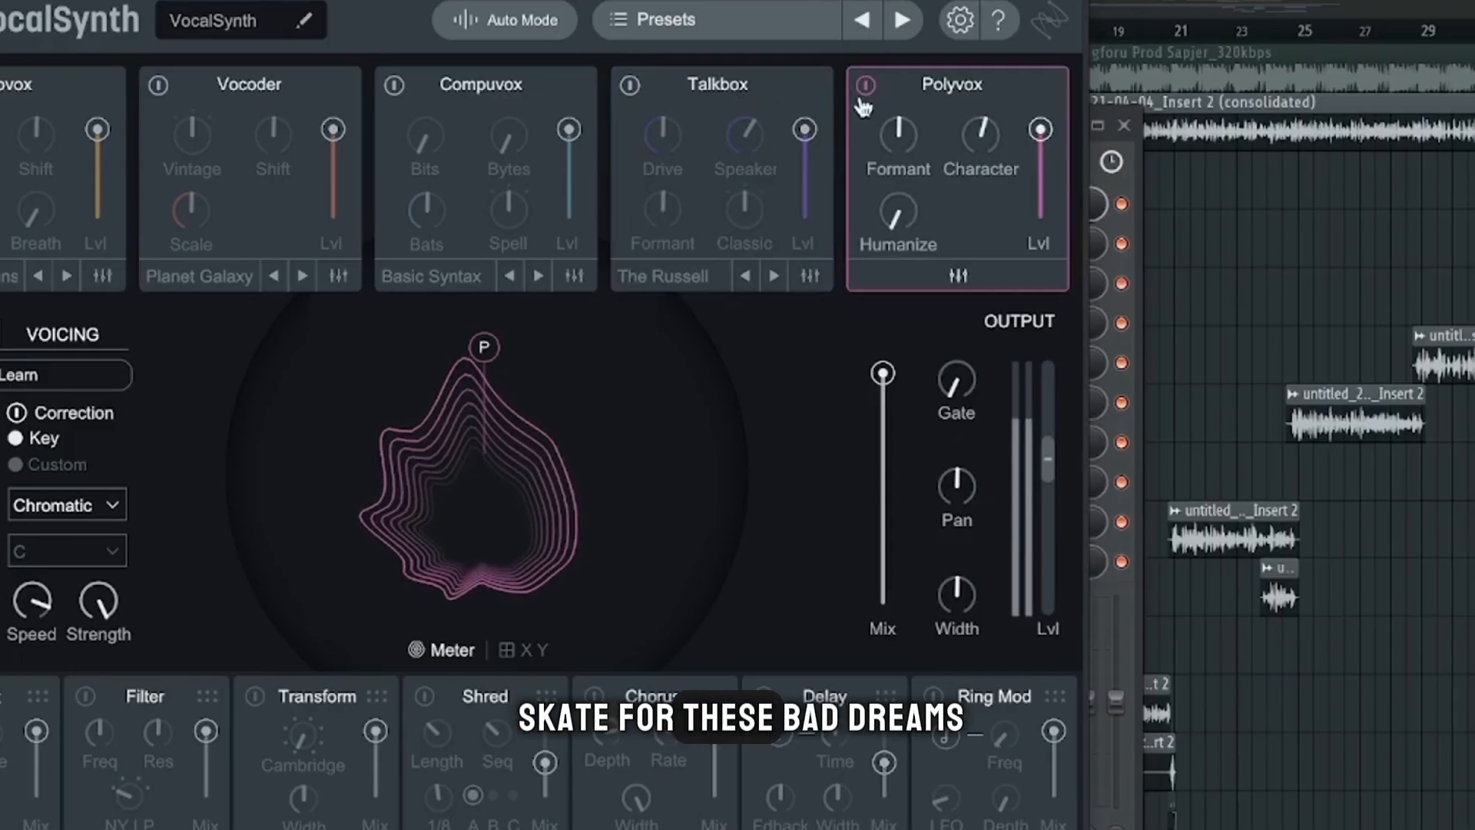
click(886, 85)
click(373, 86)
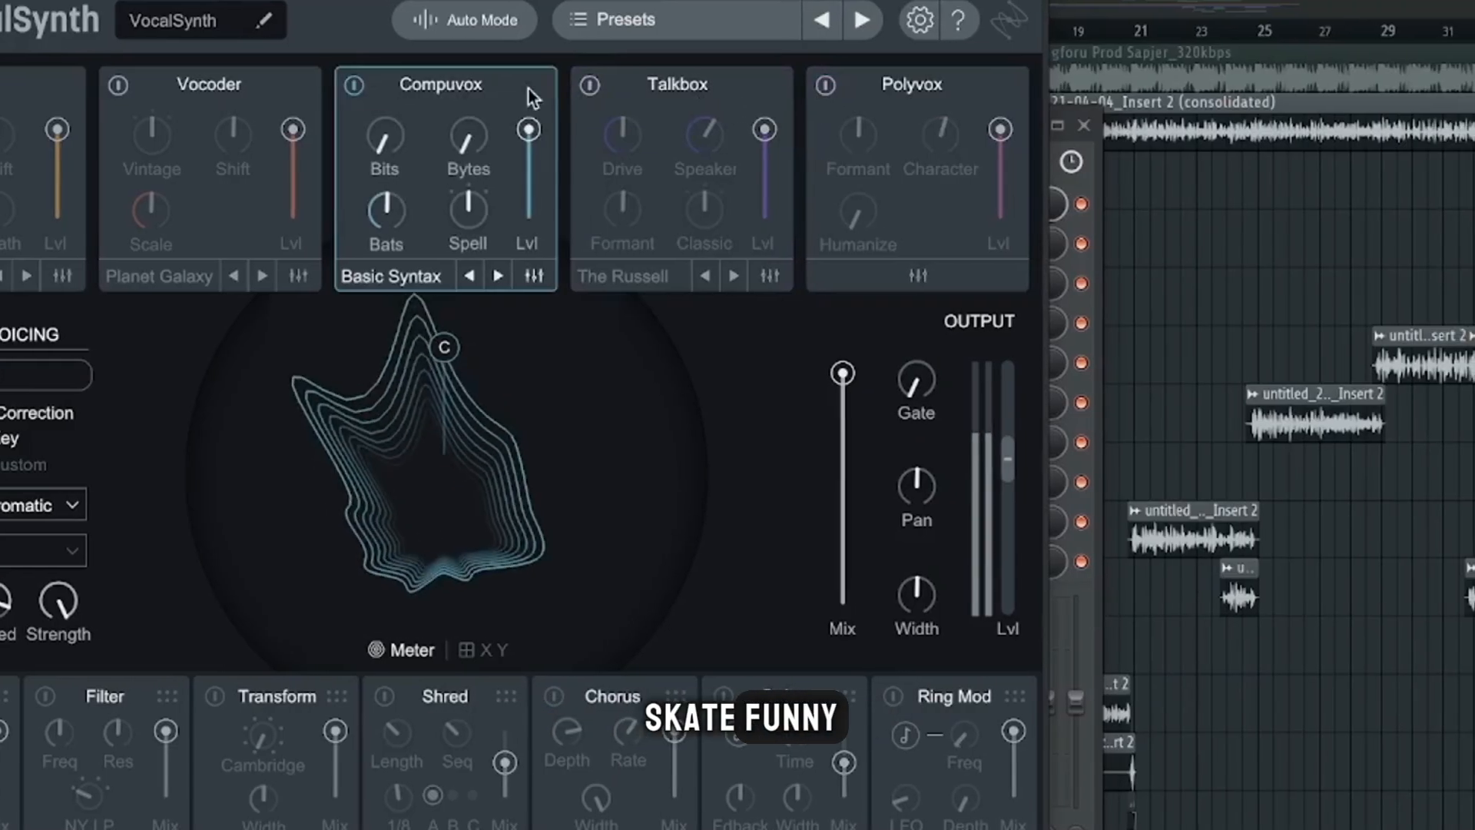
click(610, 85)
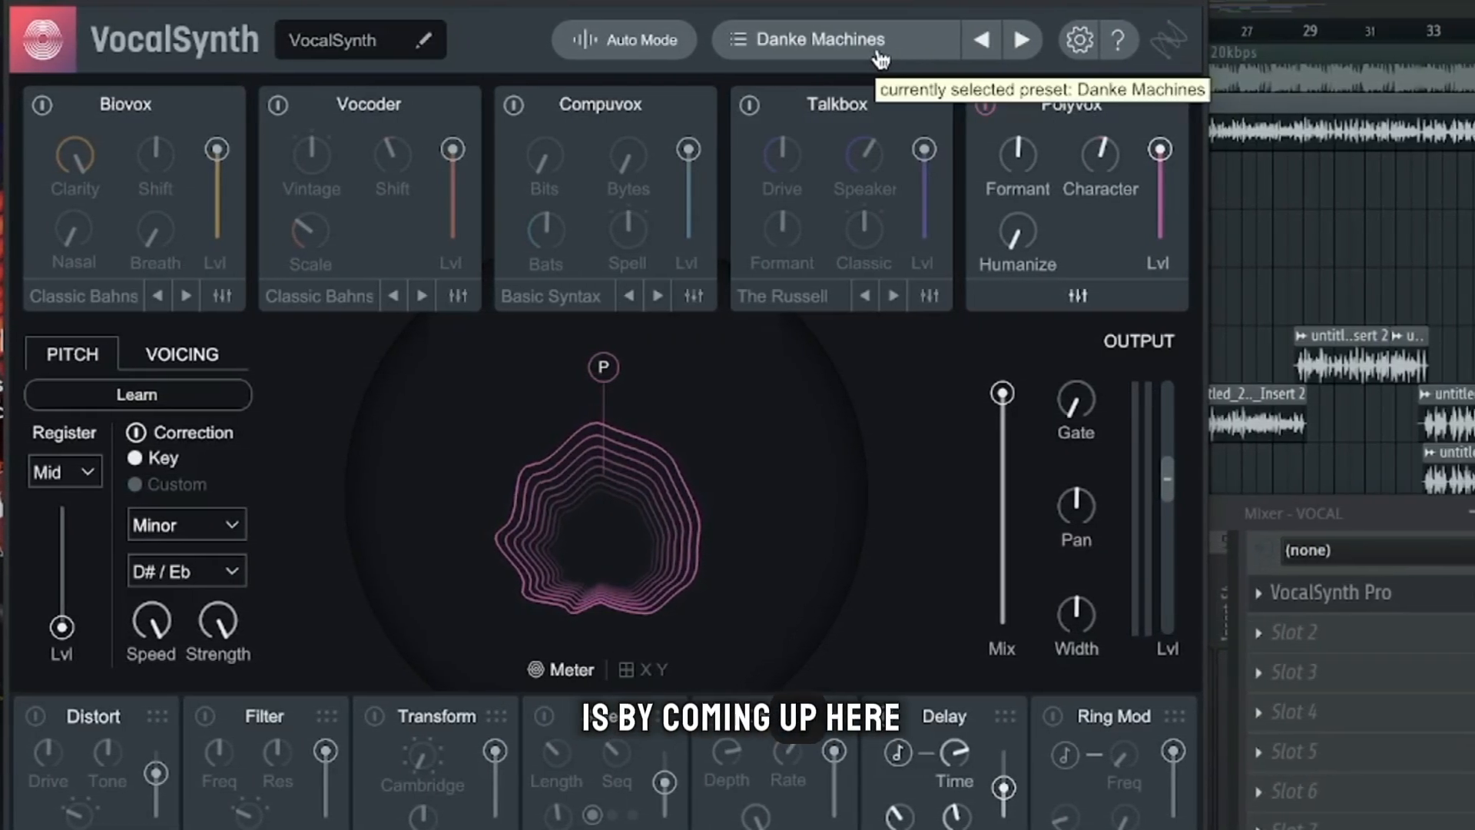
Step: Load the Added Texture preset from the Clear category of the Auto Mode presets
click(884, 52)
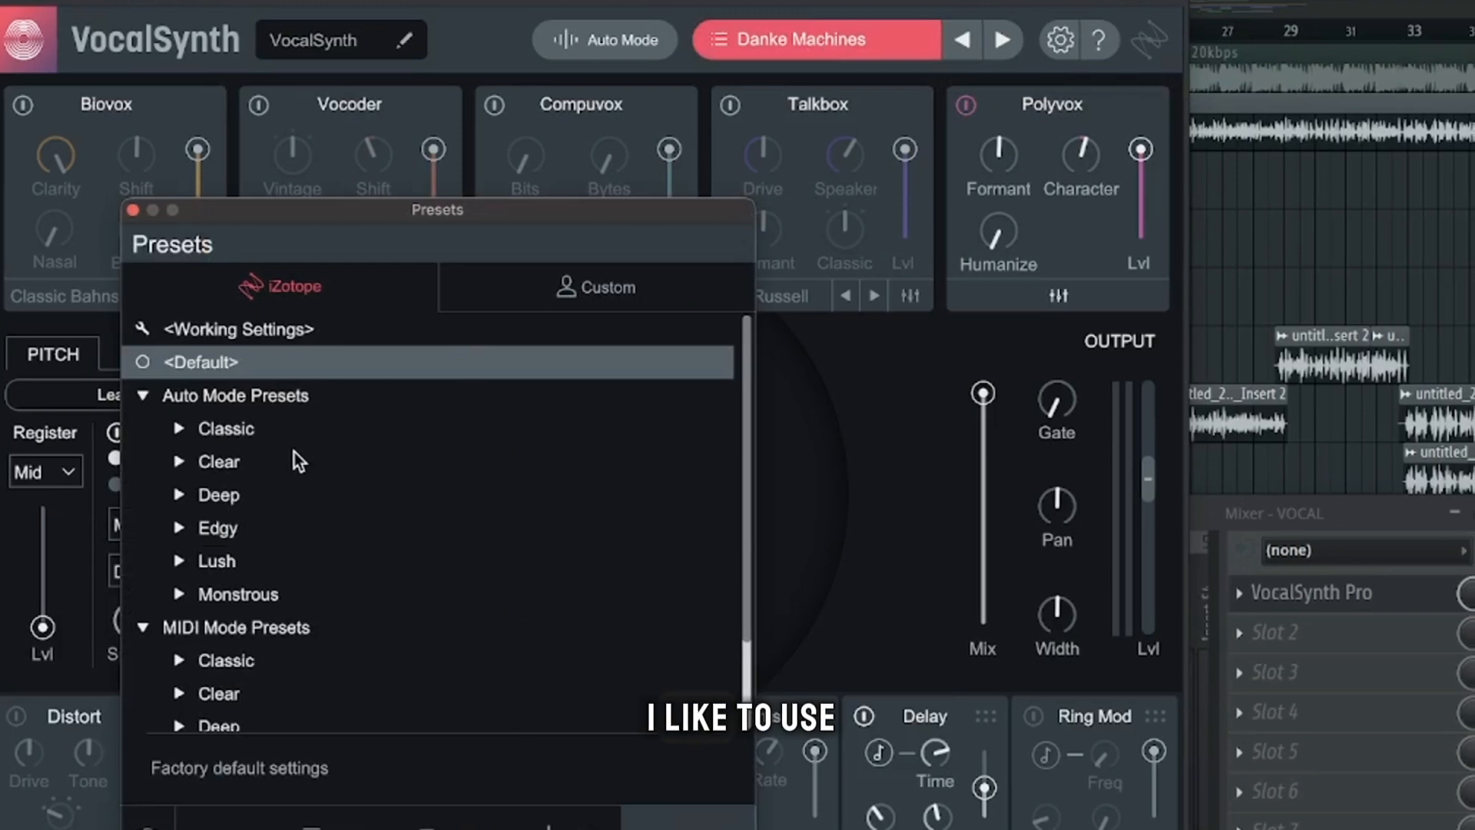
click(254, 441)
scroll(270, 419, down, 3)
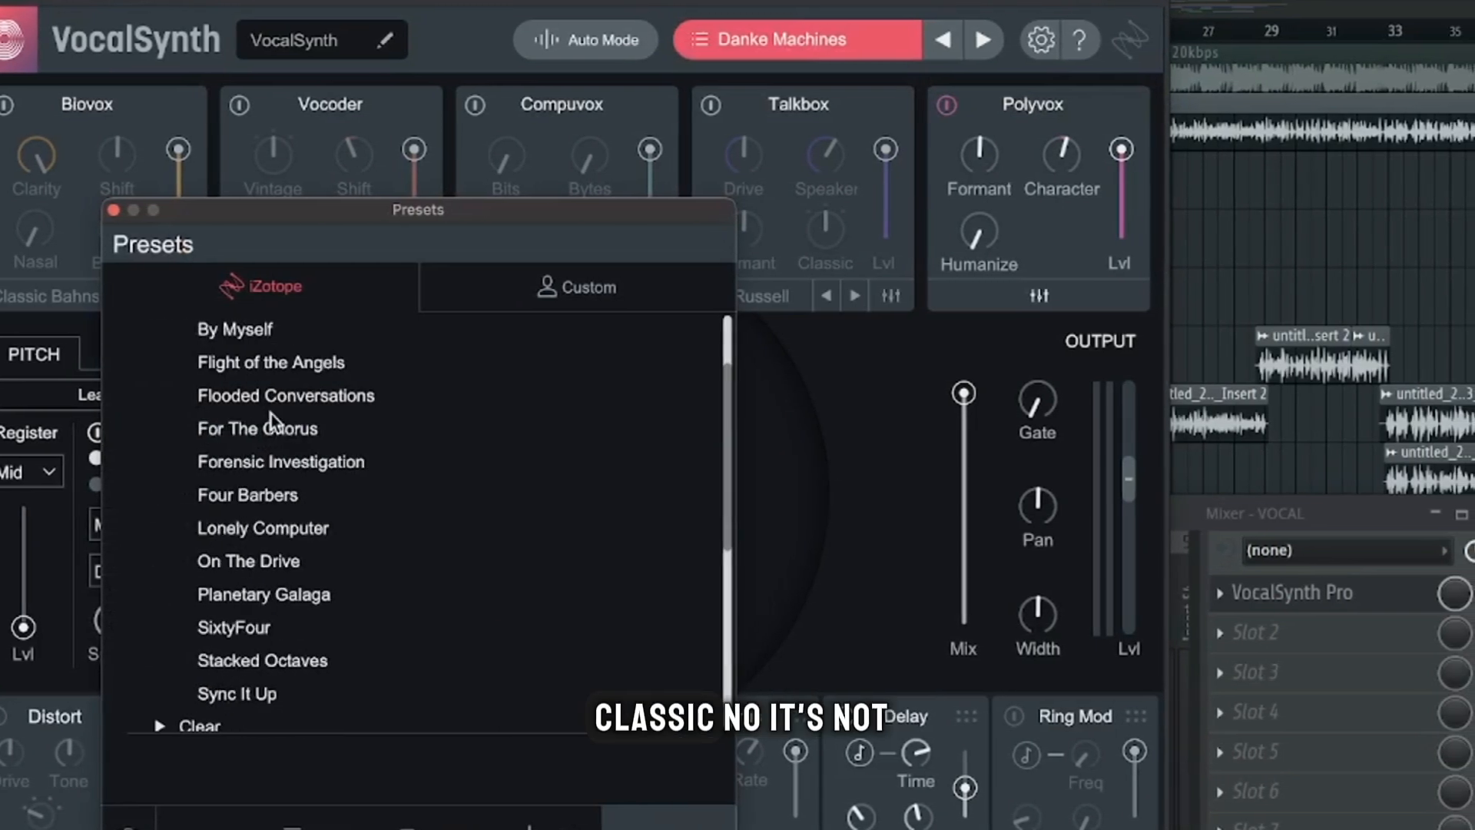
scroll(256, 376, up, 3)
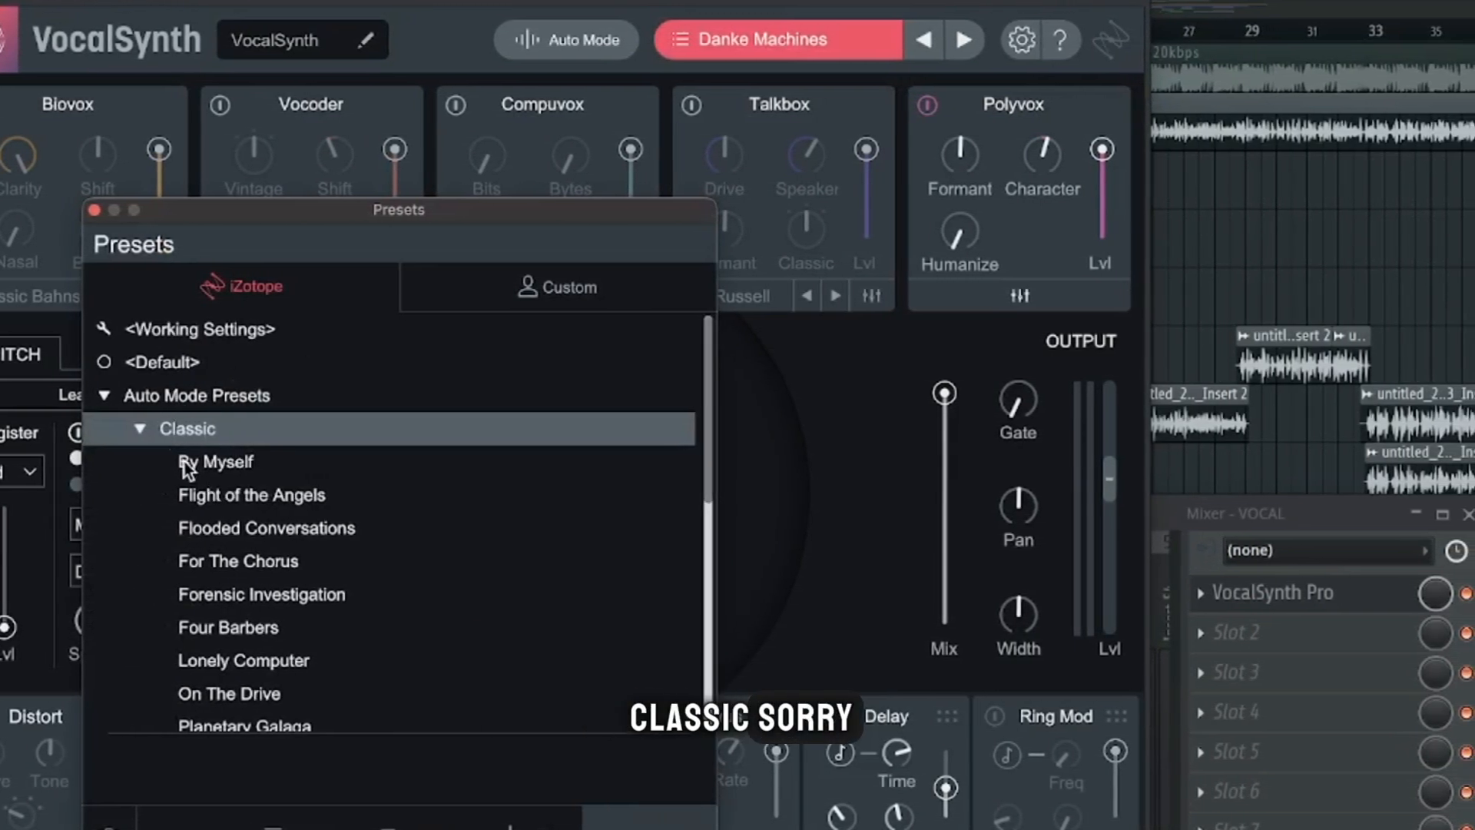
click(139, 429)
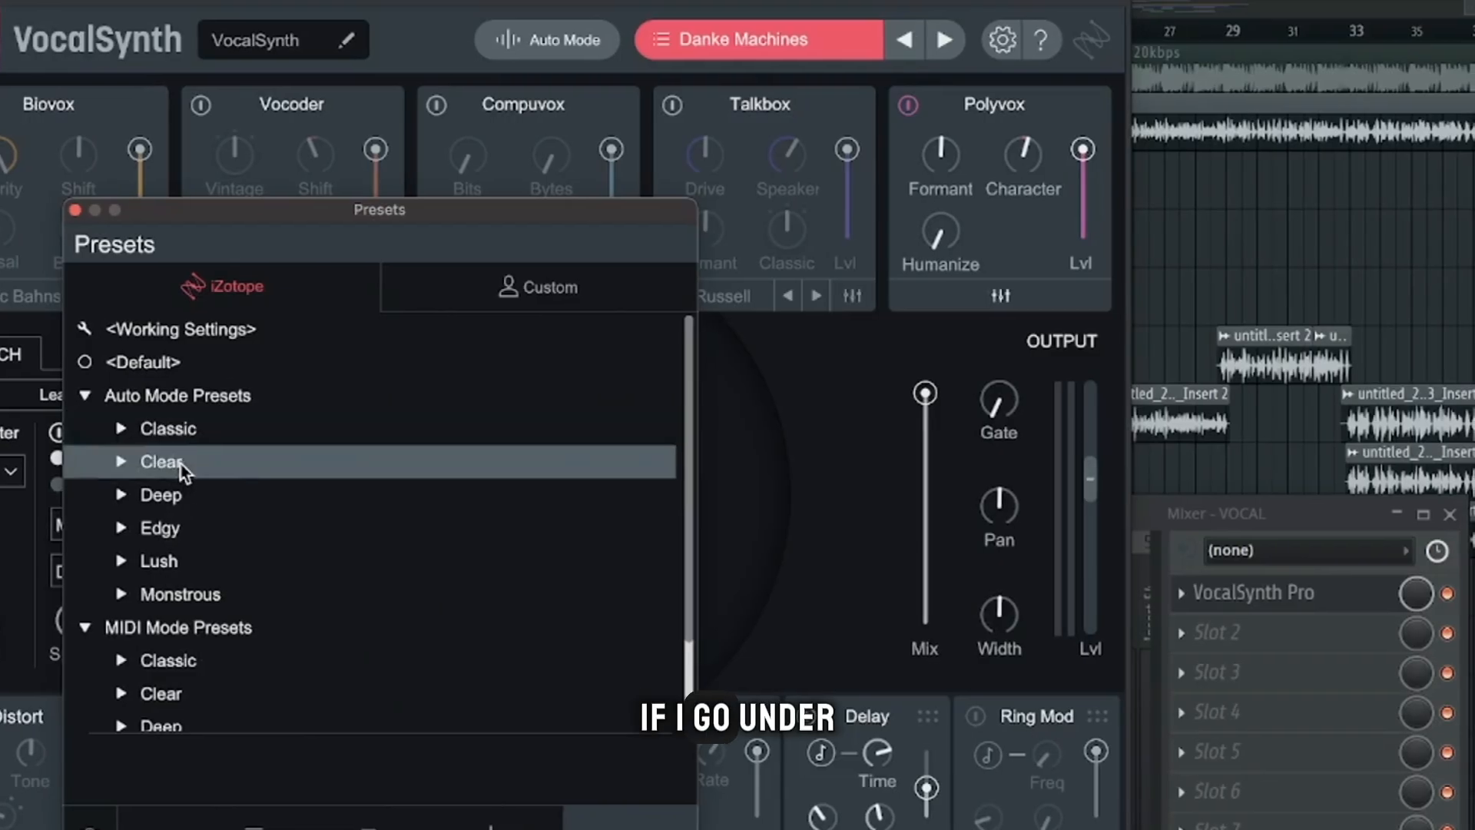
scroll(269, 473, down, 2)
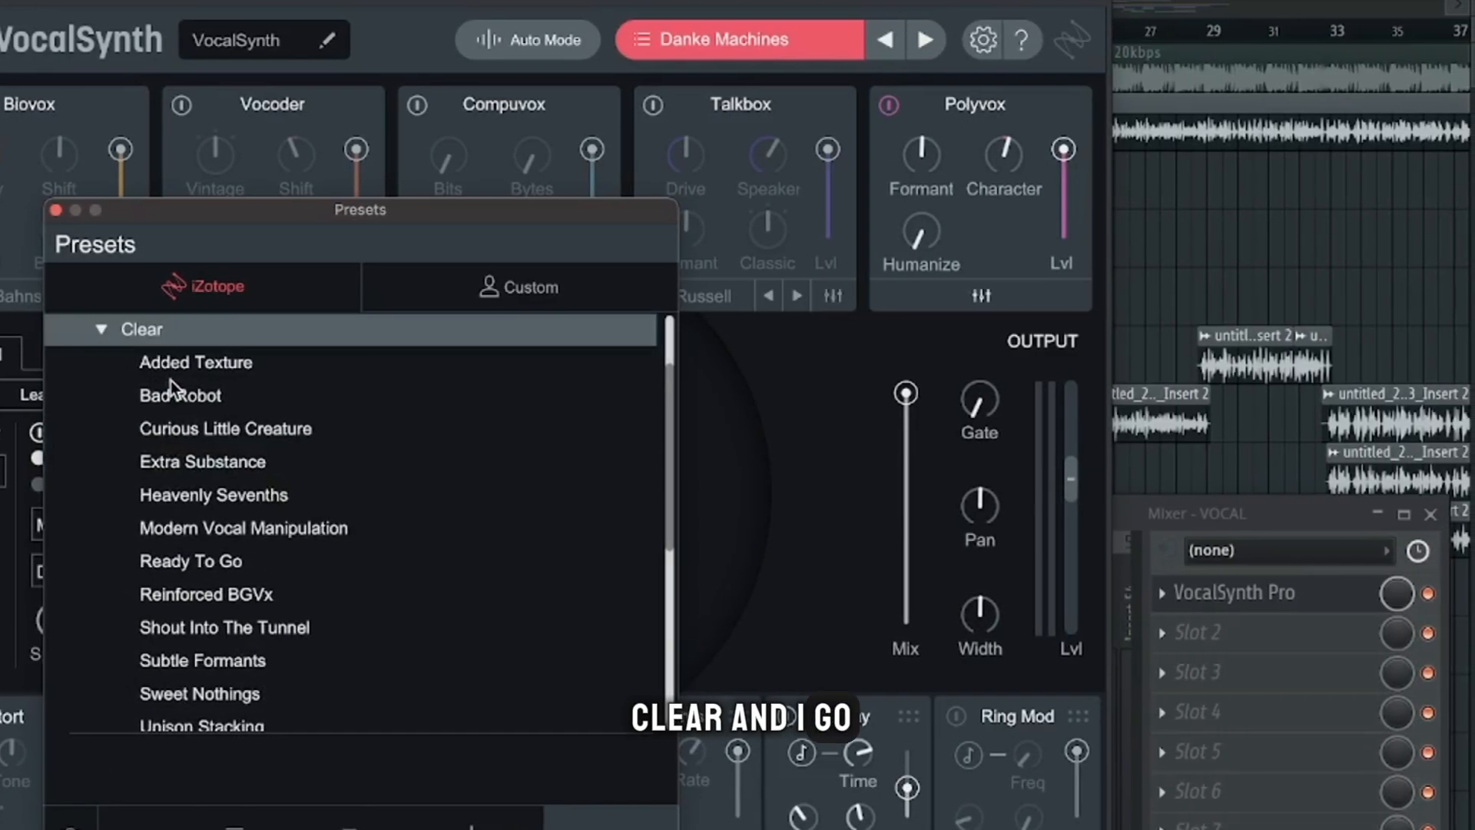
double_click(160, 365)
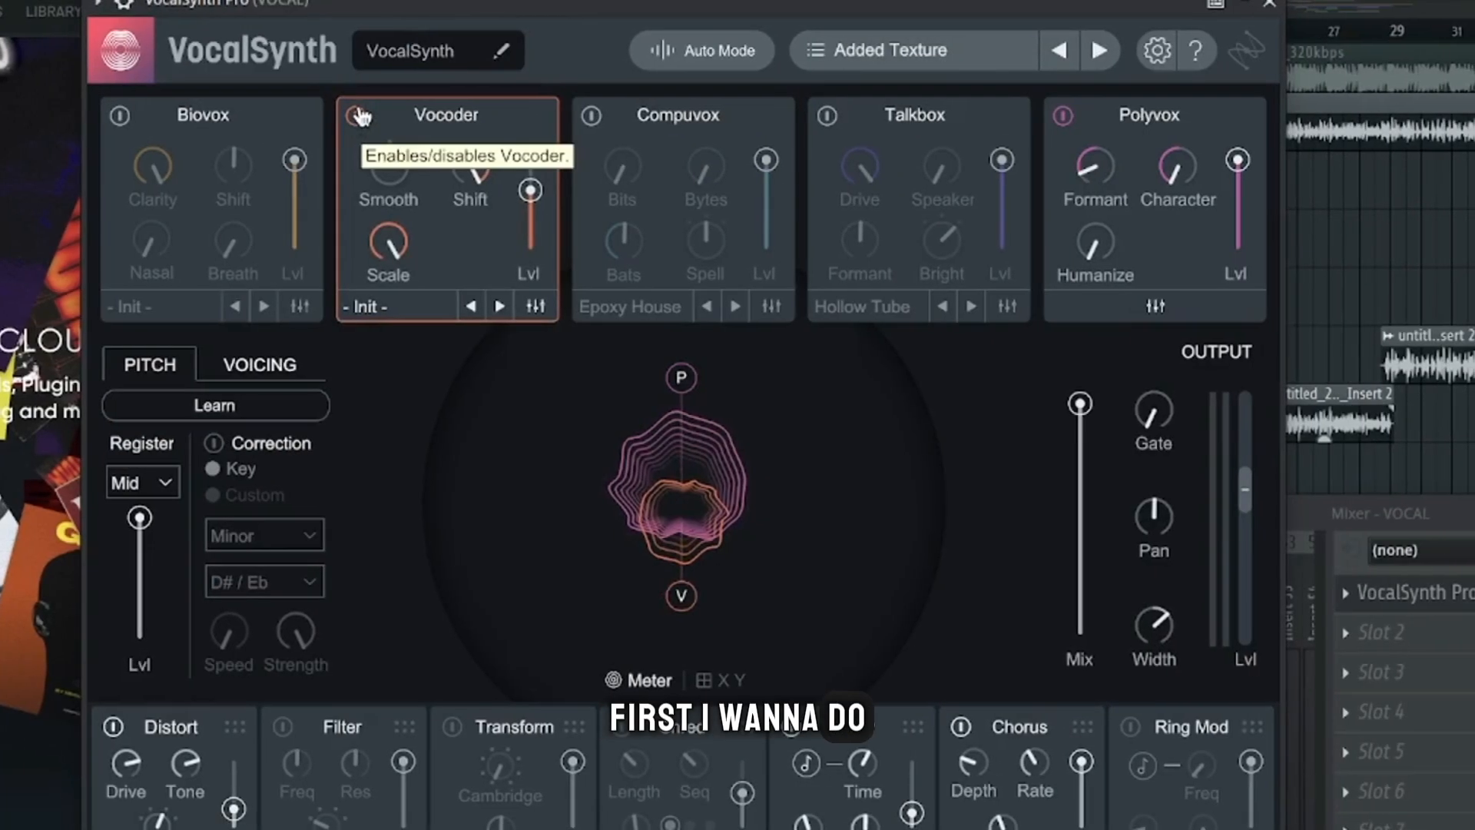
Step: Turn off the Vocoder module and the Distort effect, and lower the Chorus mix level
click(355, 116)
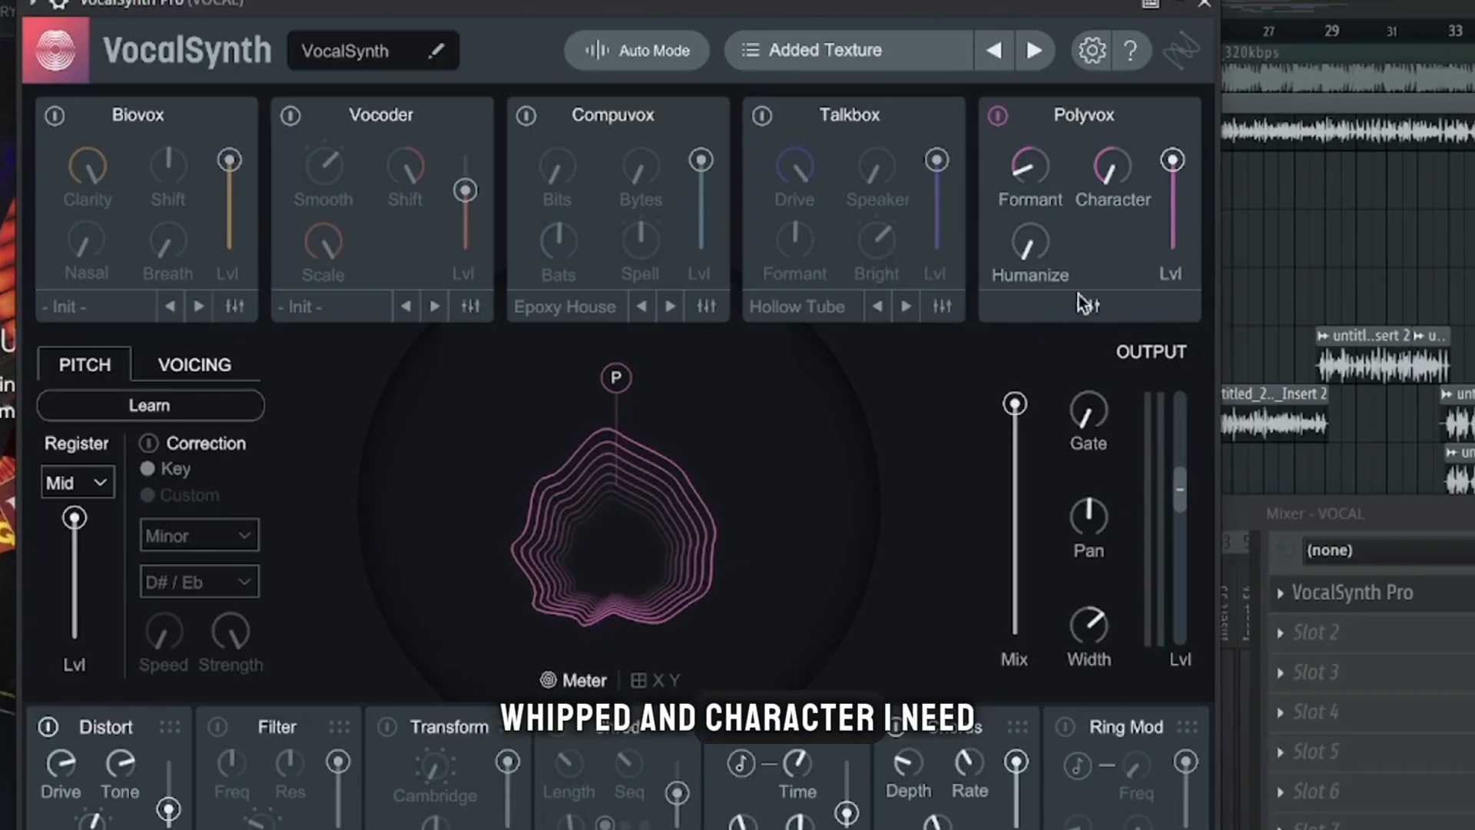
click(31, 727)
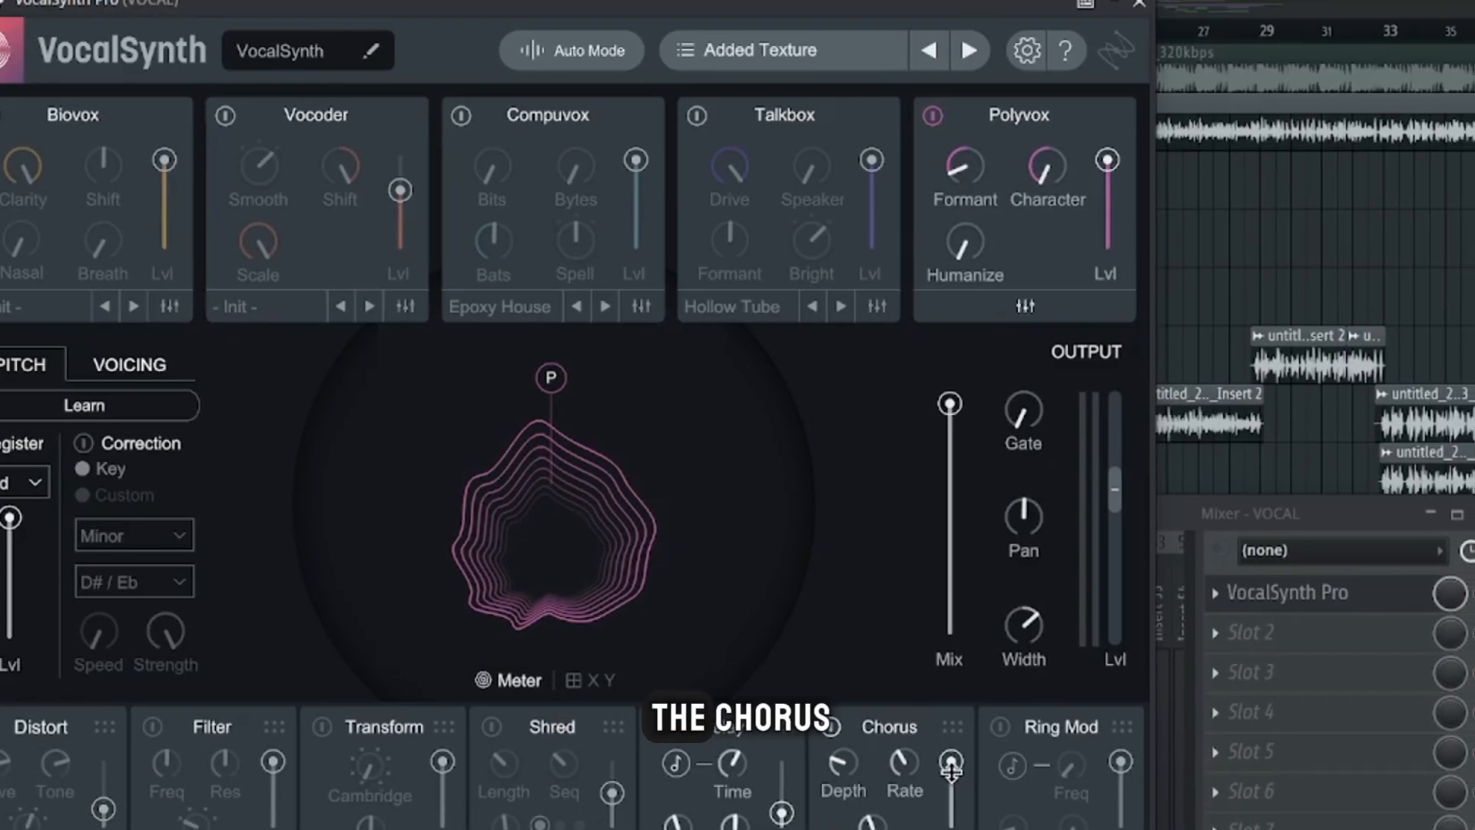
drag(952, 763, 951, 820)
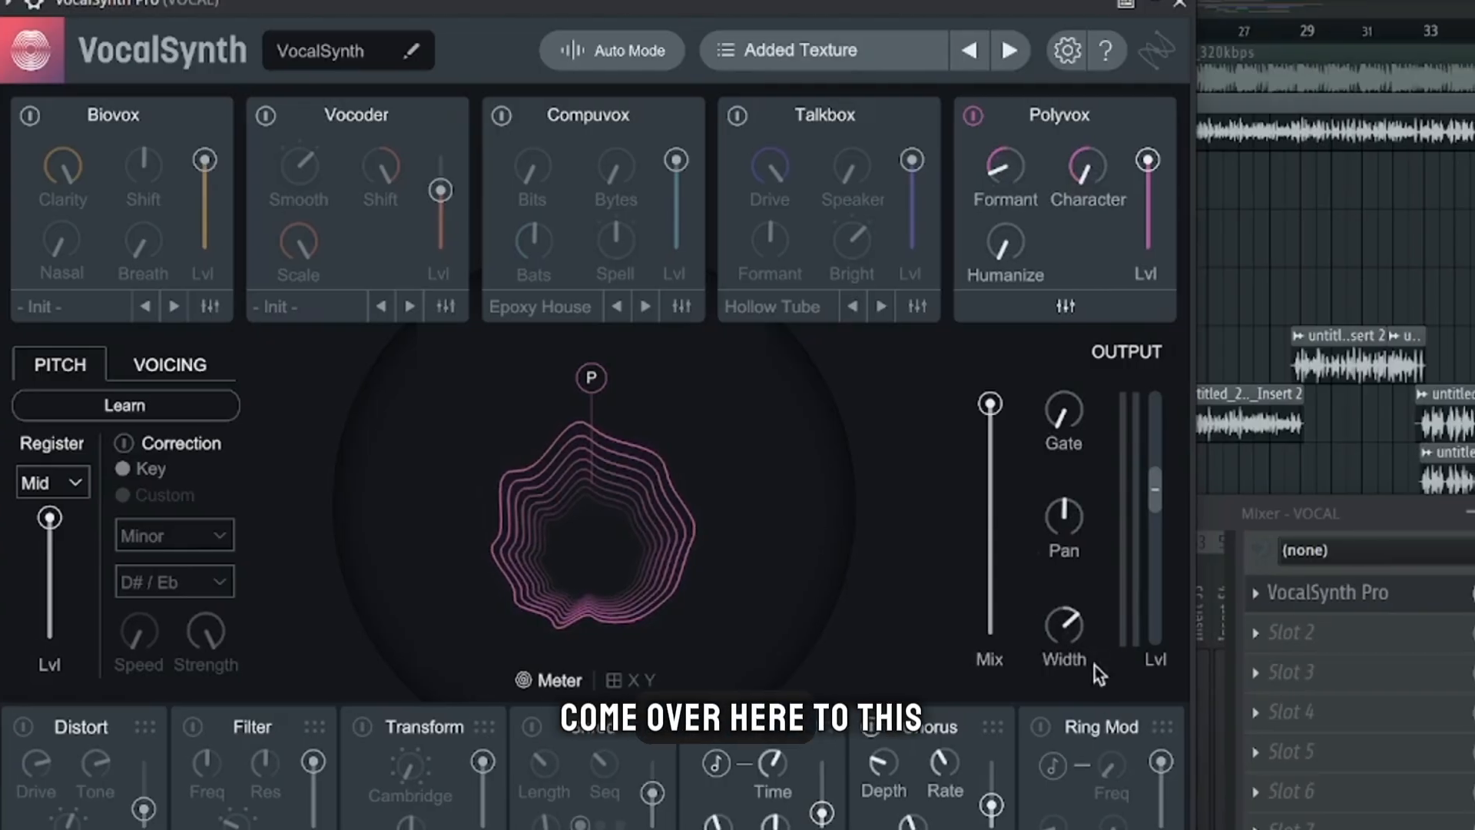
Step: Widen the output to about 70 and set the overall output mix to 20
mouse_move(1084, 624)
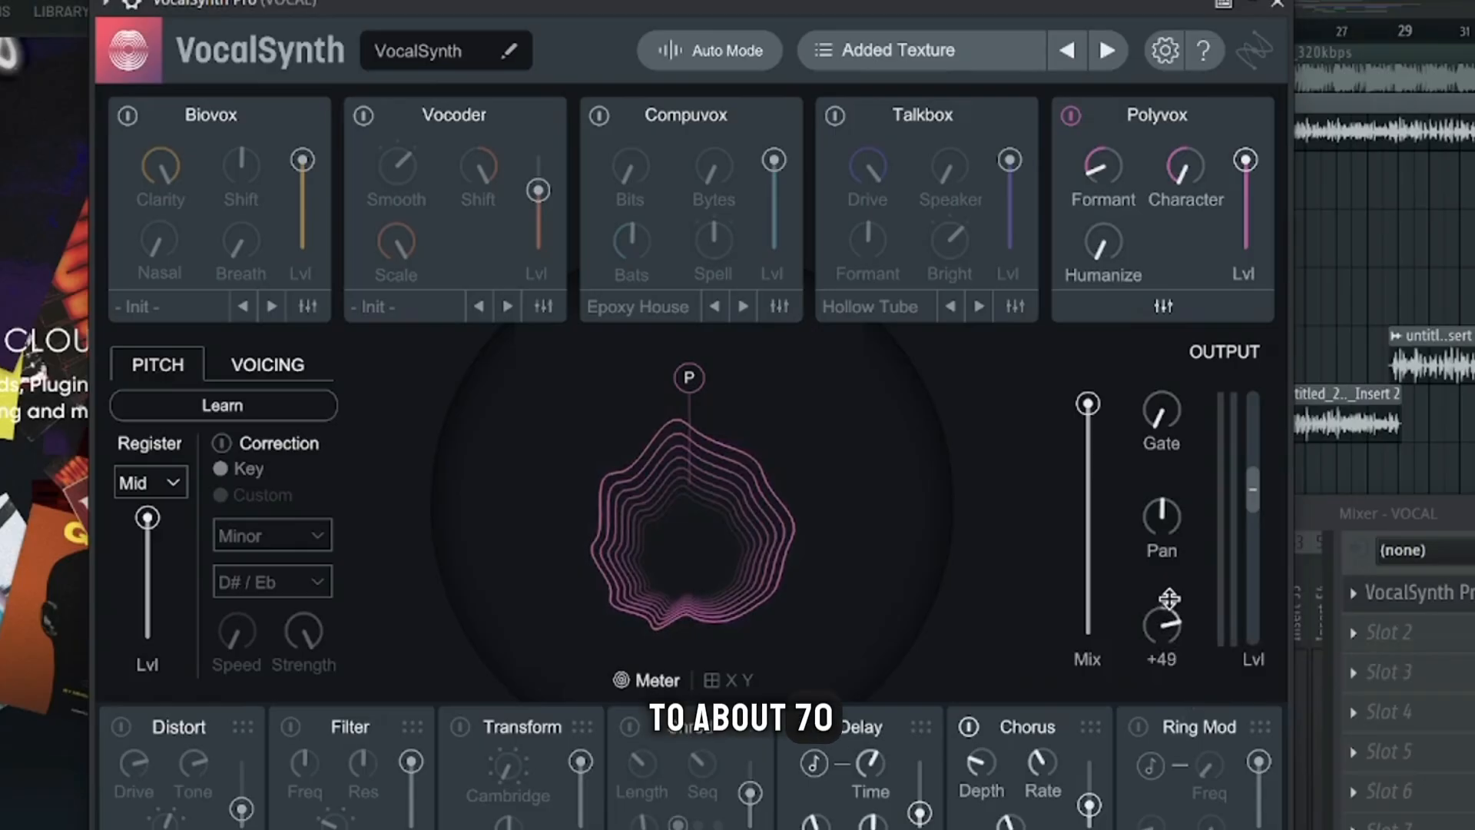
drag(1168, 598, 1159, 560)
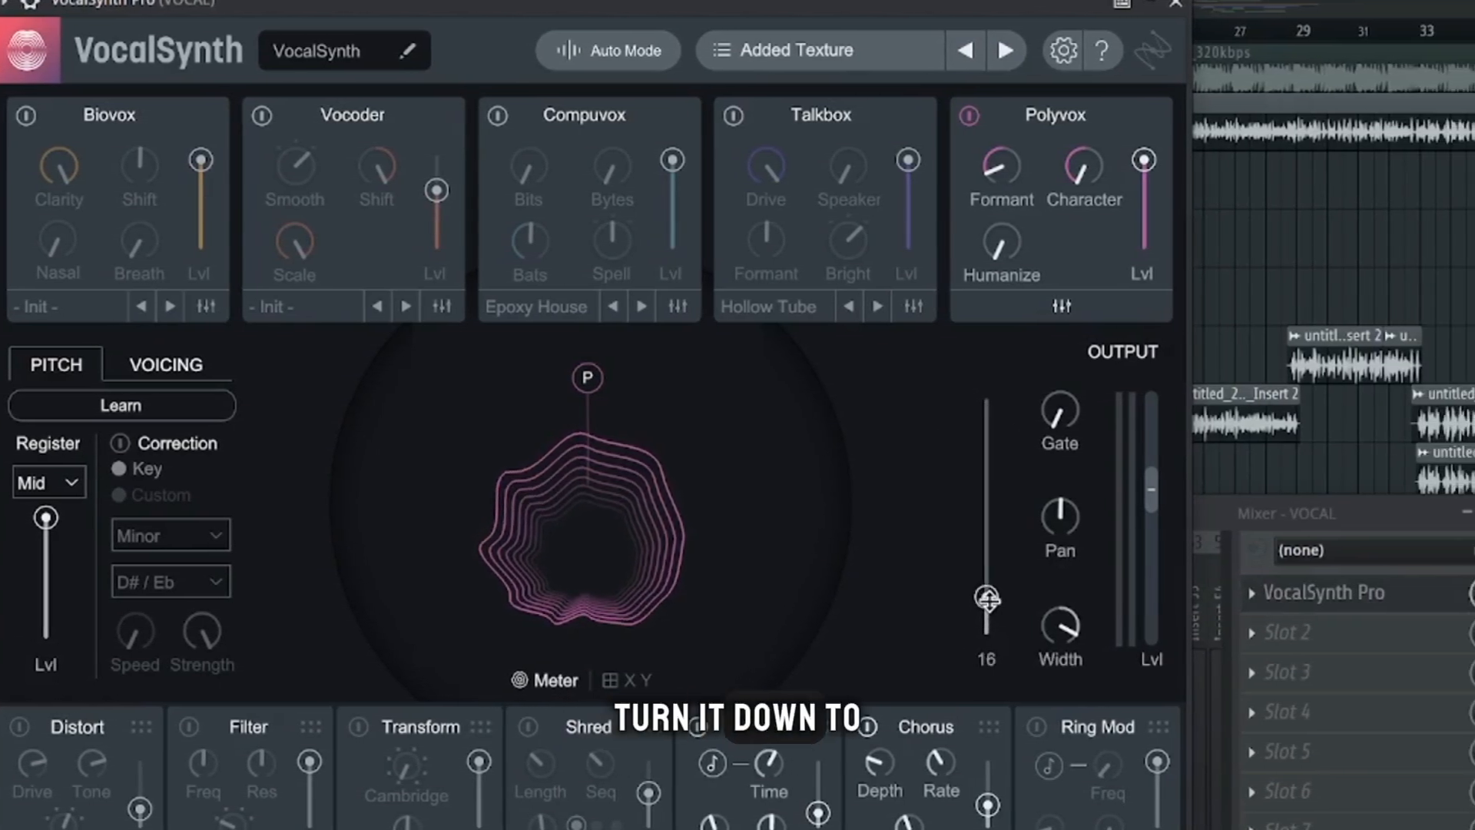
drag(988, 598, 988, 587)
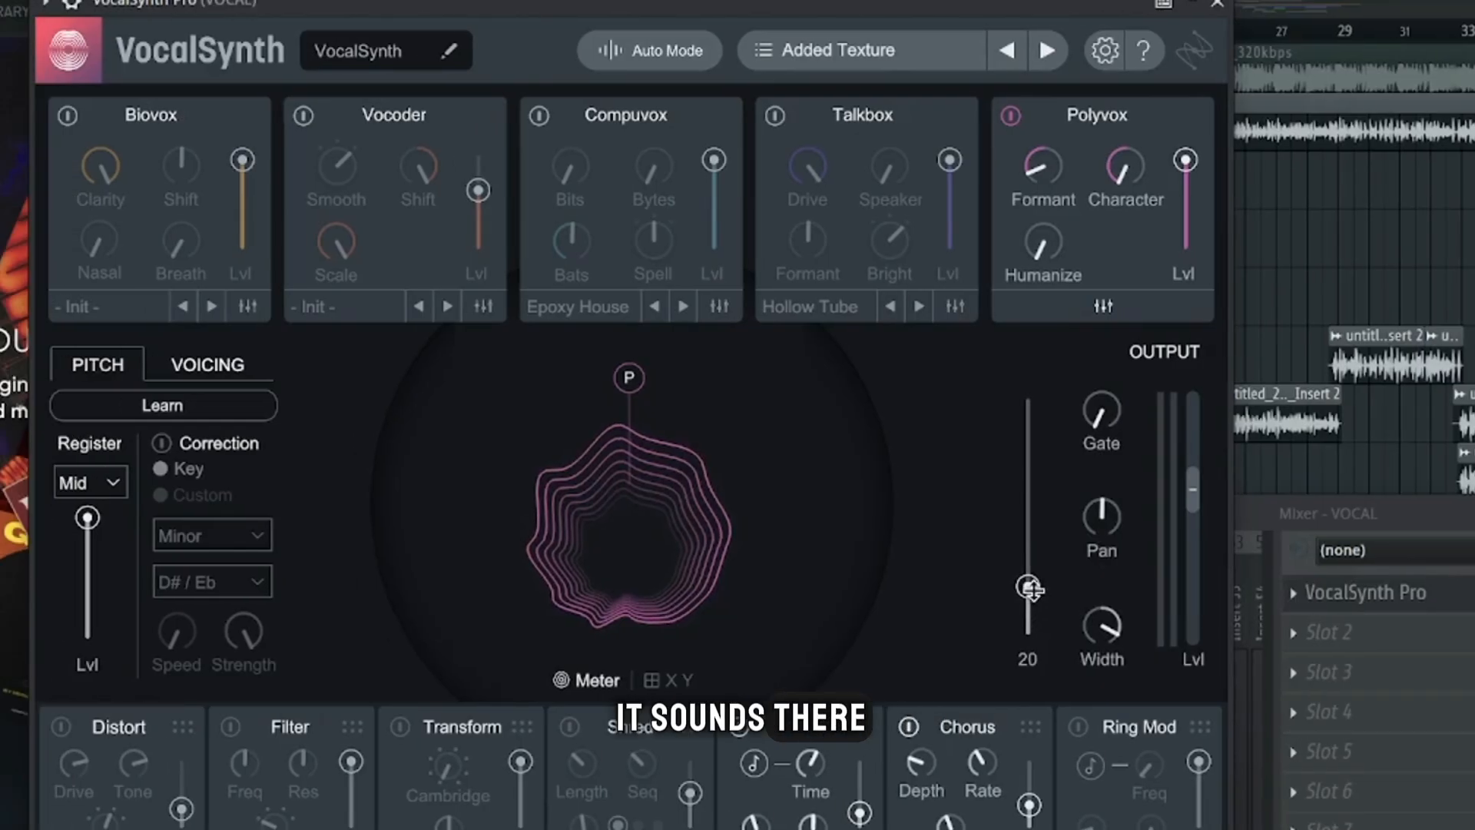
Step: Toggle the Polyvox module to compare the sound, leaving it on, and switch the Vocoder module on
click(1011, 116)
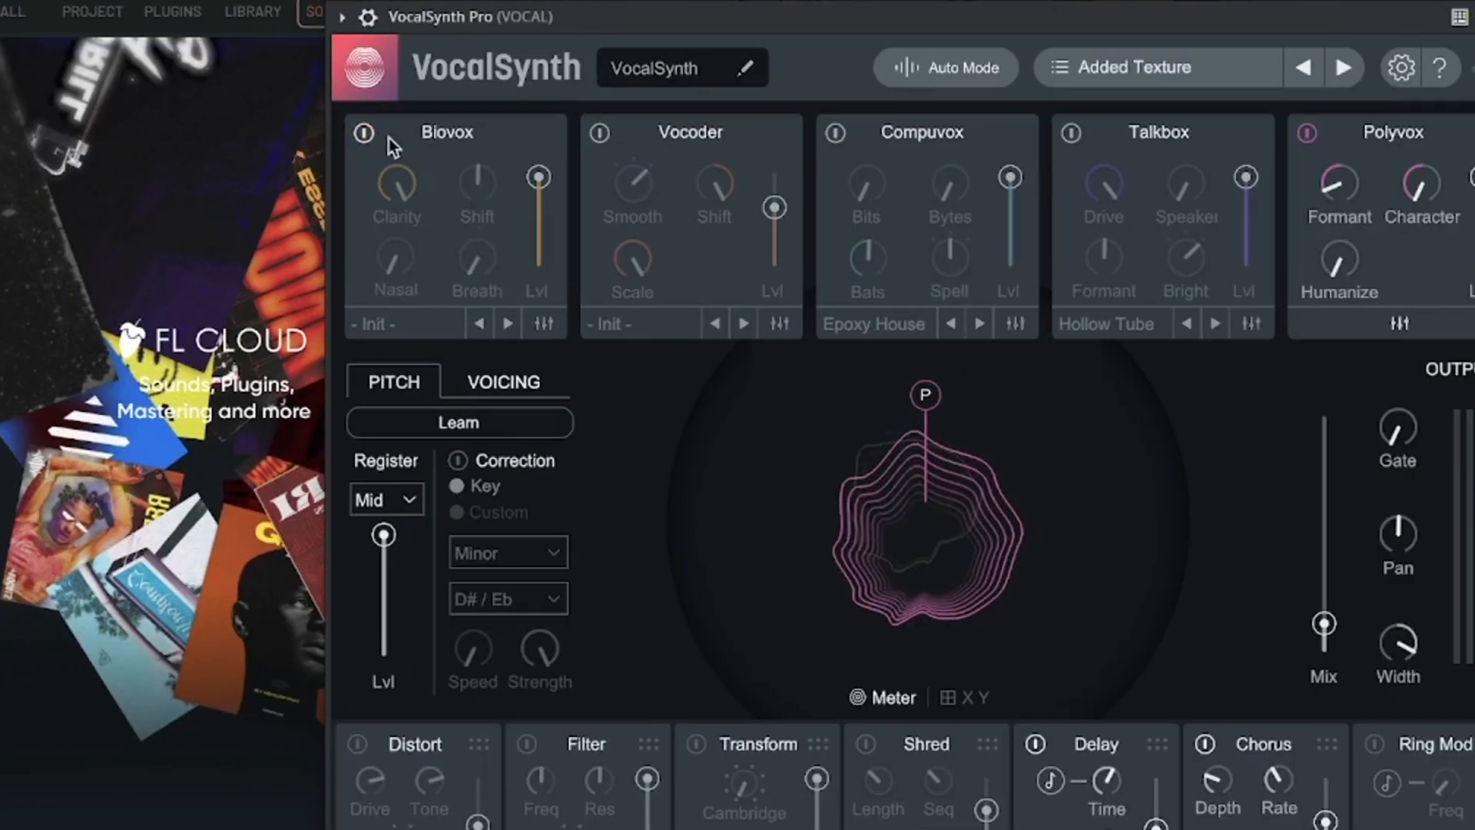
click(218, 133)
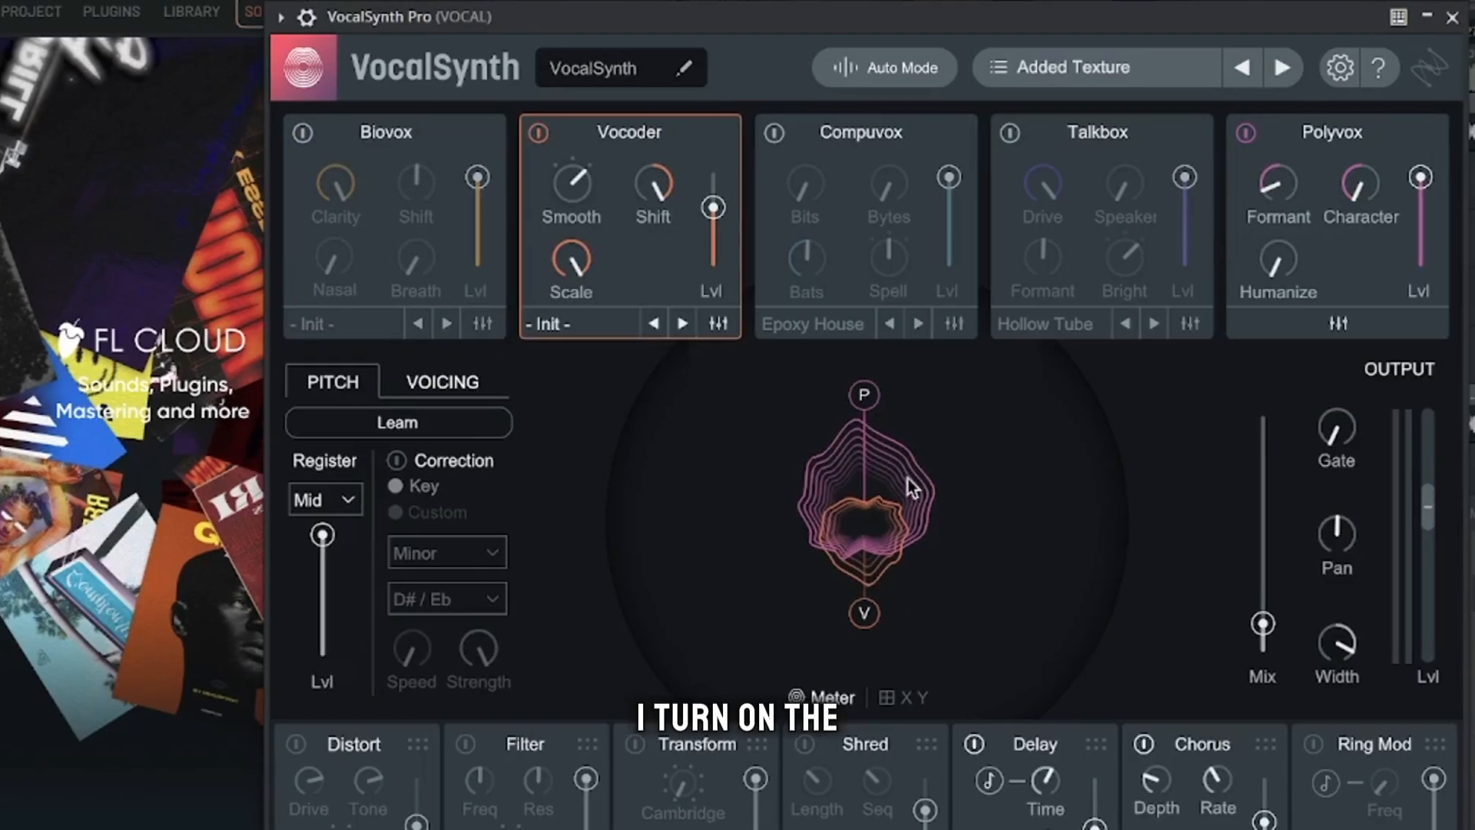
Step: Switch on the Compuvox module and lower its level to match the Vocoder's, with the output mix raised to maximum
click(789, 133)
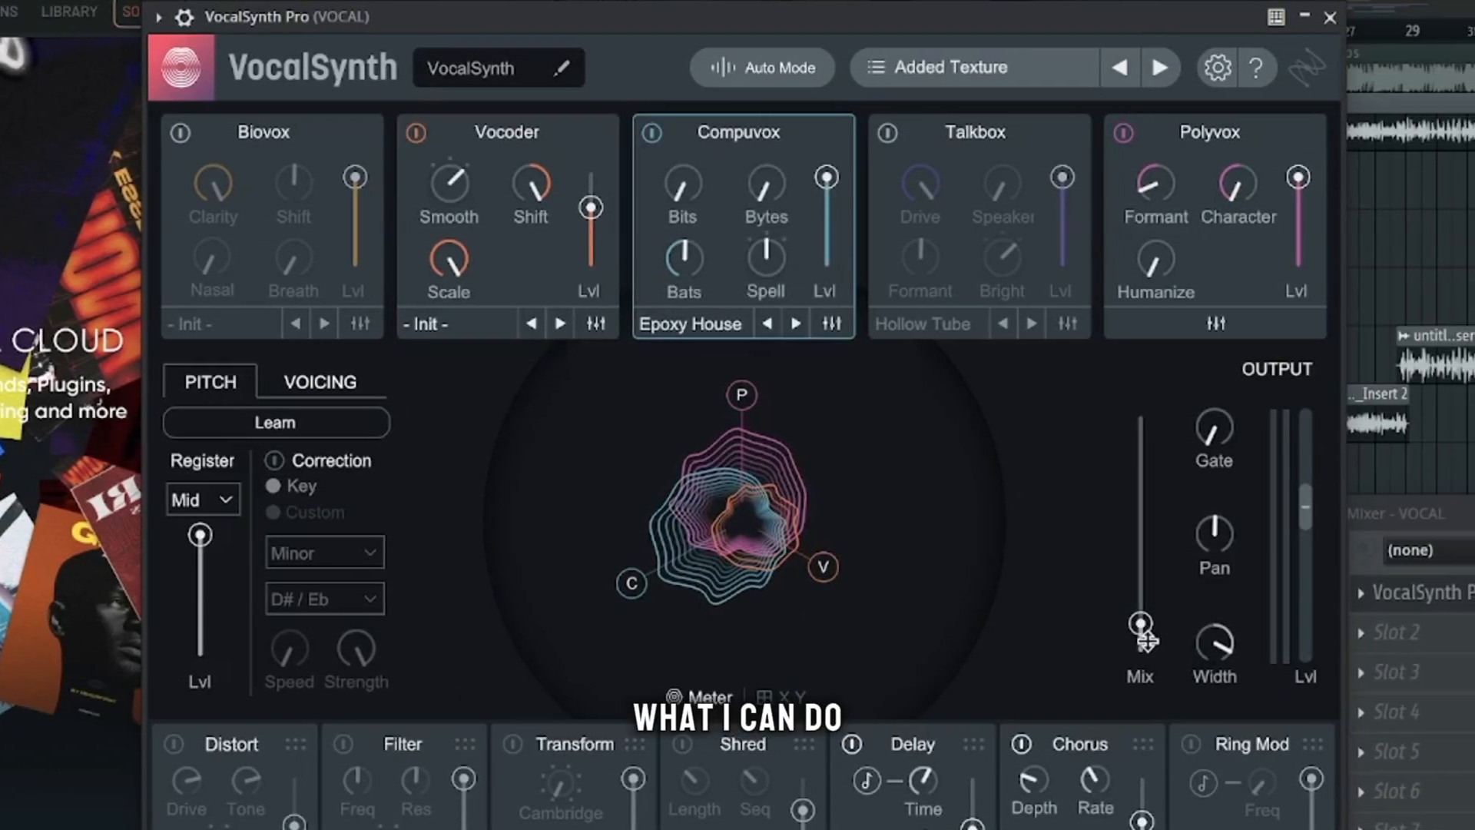
drag(1155, 623, 1155, 422)
click(470, 271)
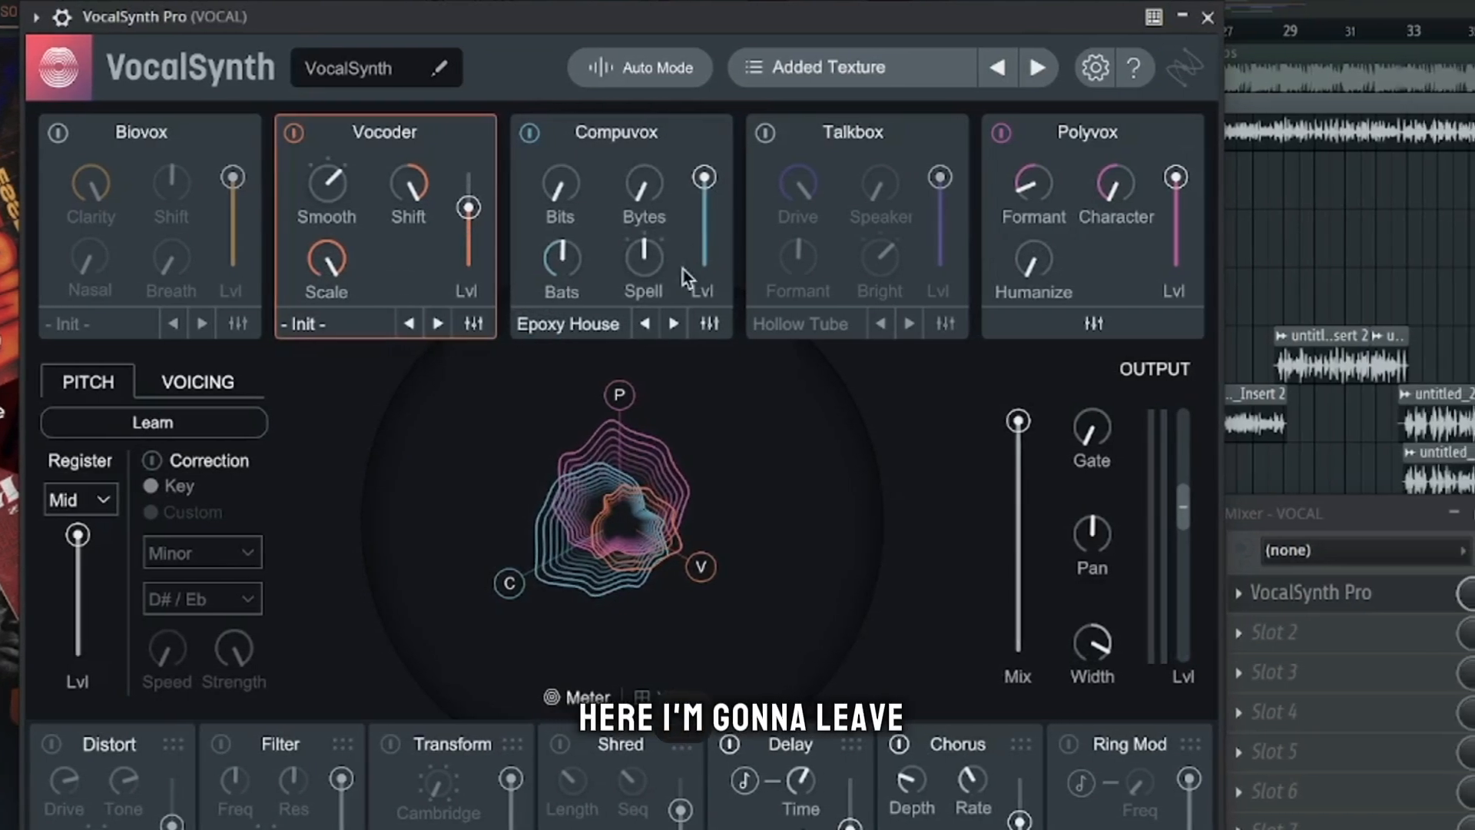
drag(720, 178, 659, 210)
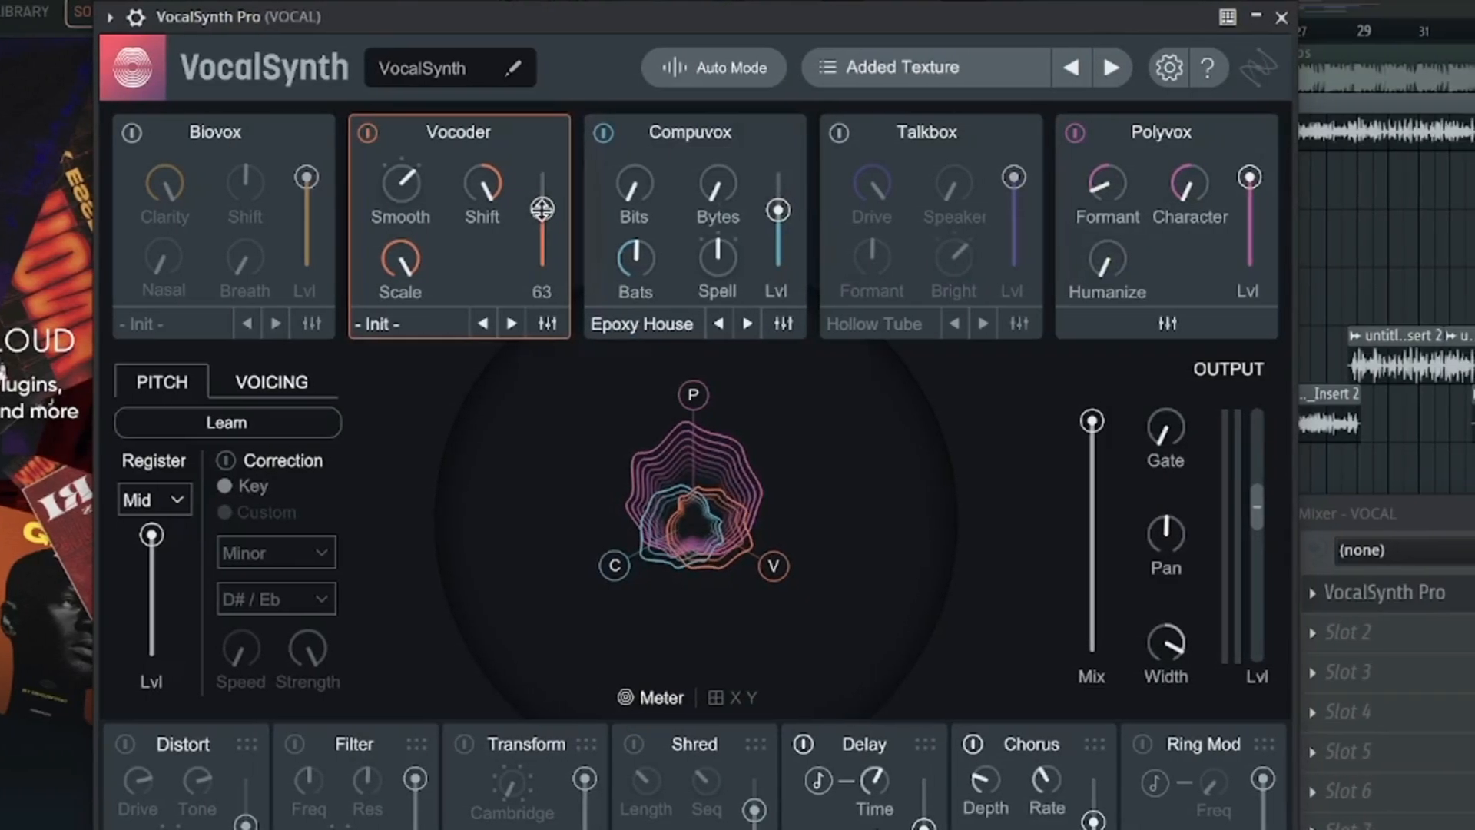
Step: Open the Vocoder module's advanced settings and set its pan to 70L
click(403, 324)
click(555, 326)
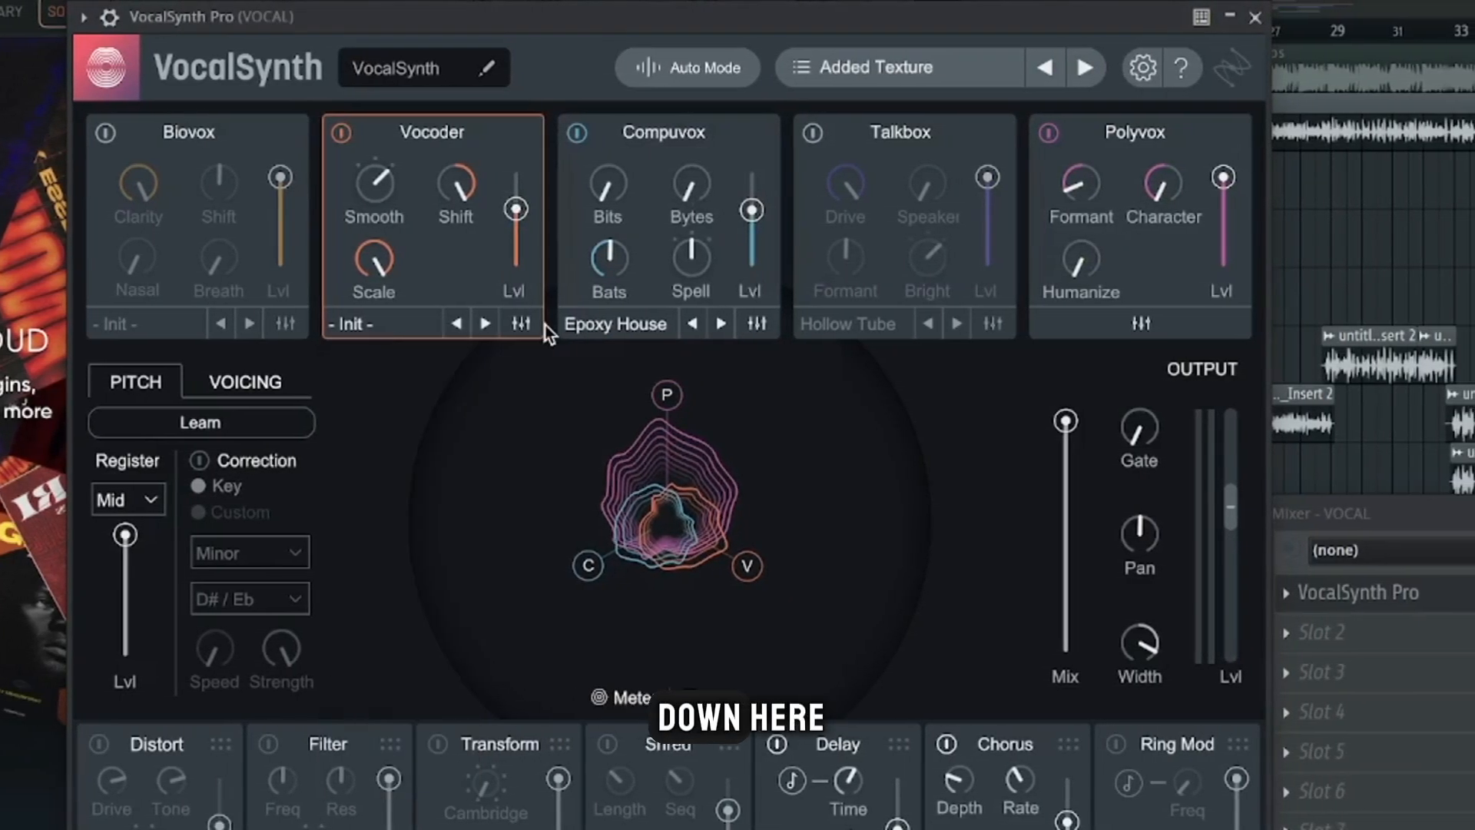
click(546, 324)
mouse_move(1131, 470)
mouse_down()
mouse_move(1142, 456)
mouse_move(1112, 454)
mouse_up()
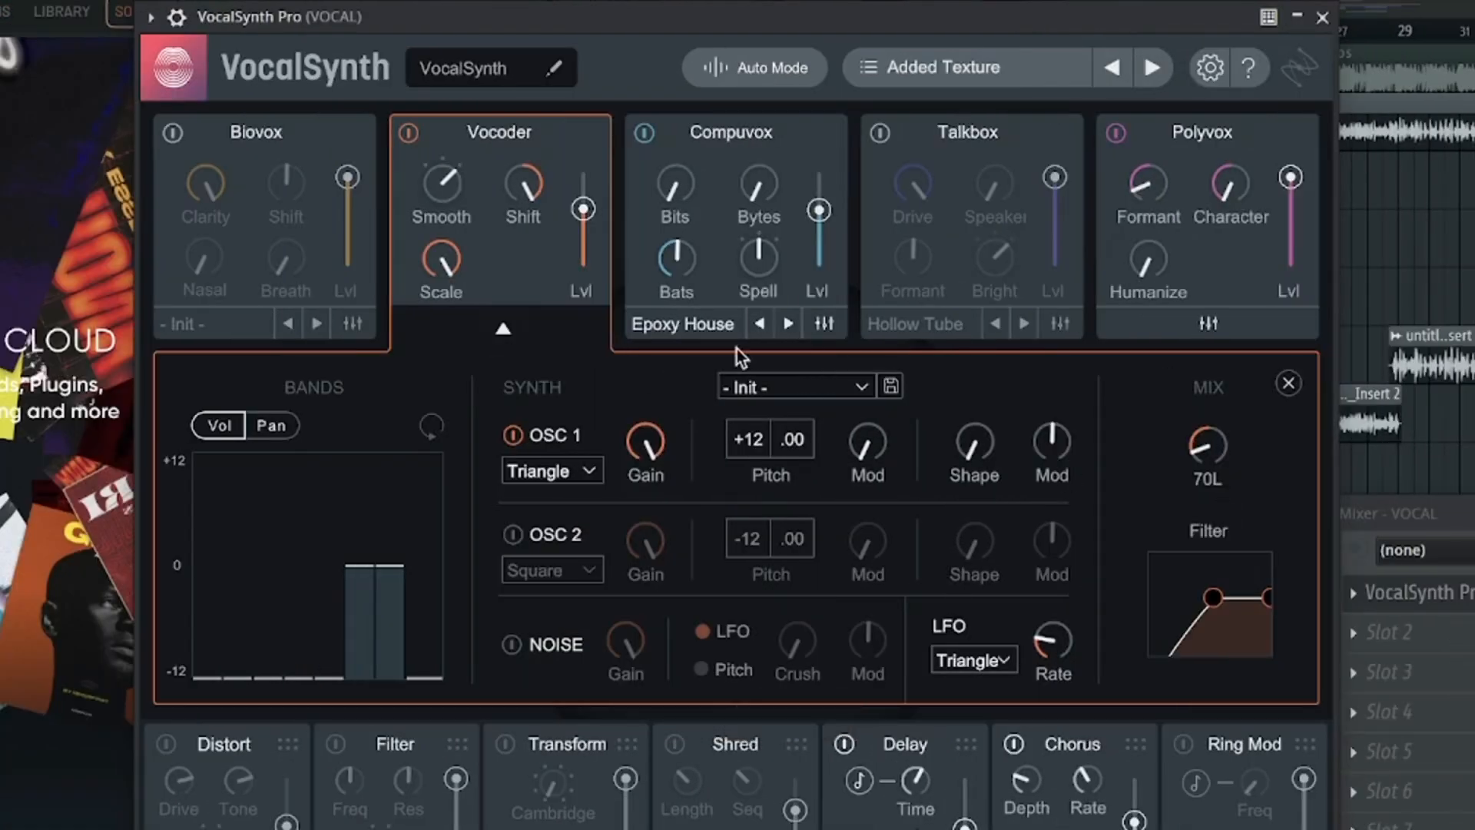
Step: Pan the Compuvox module to the right in its advanced settings, and switch off the Polyvox module
click(796, 161)
drag(1202, 444, 1202, 438)
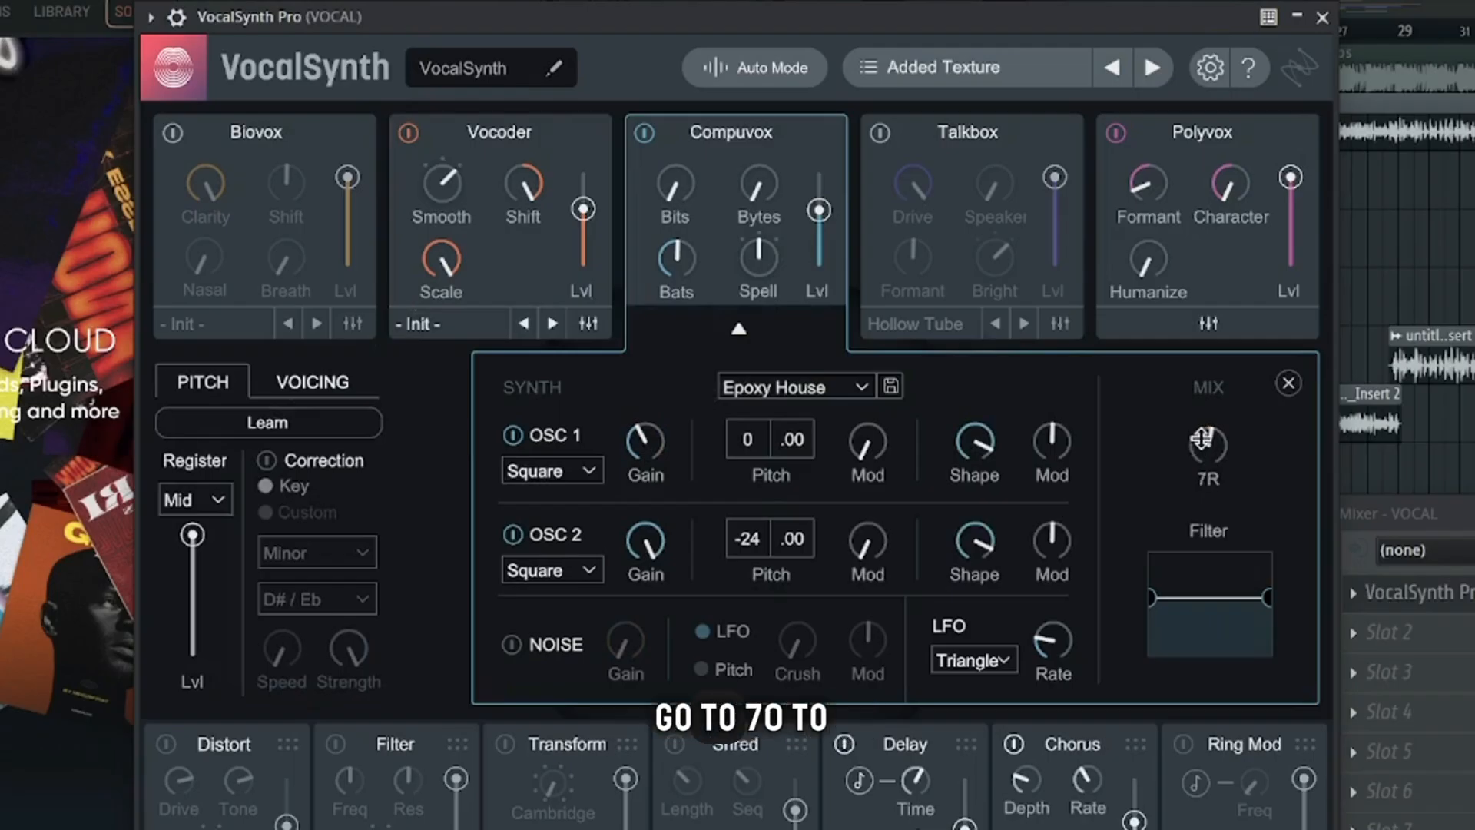
drag(1200, 394, 1200, 375)
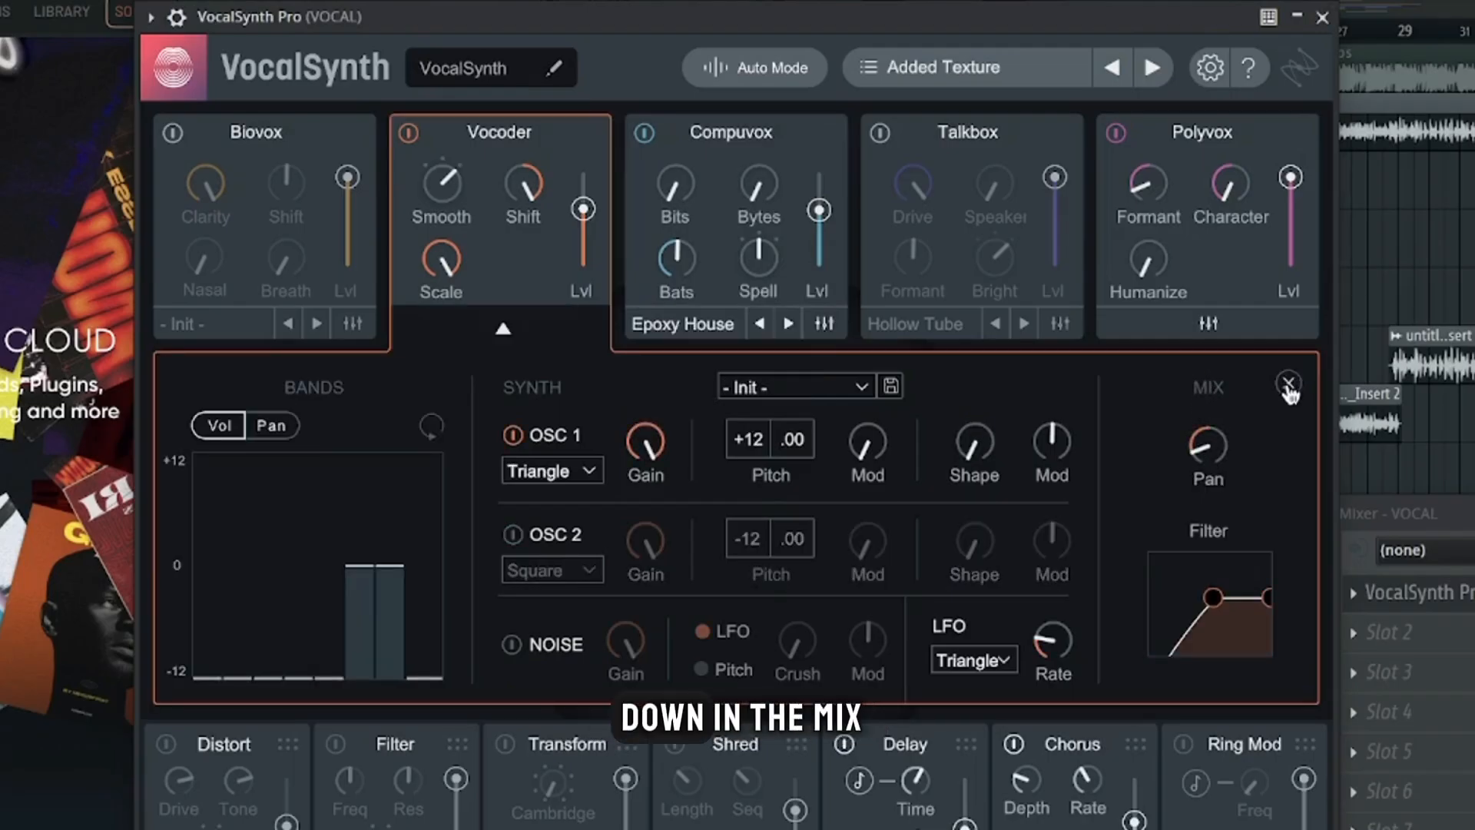
click(1288, 385)
click(1117, 134)
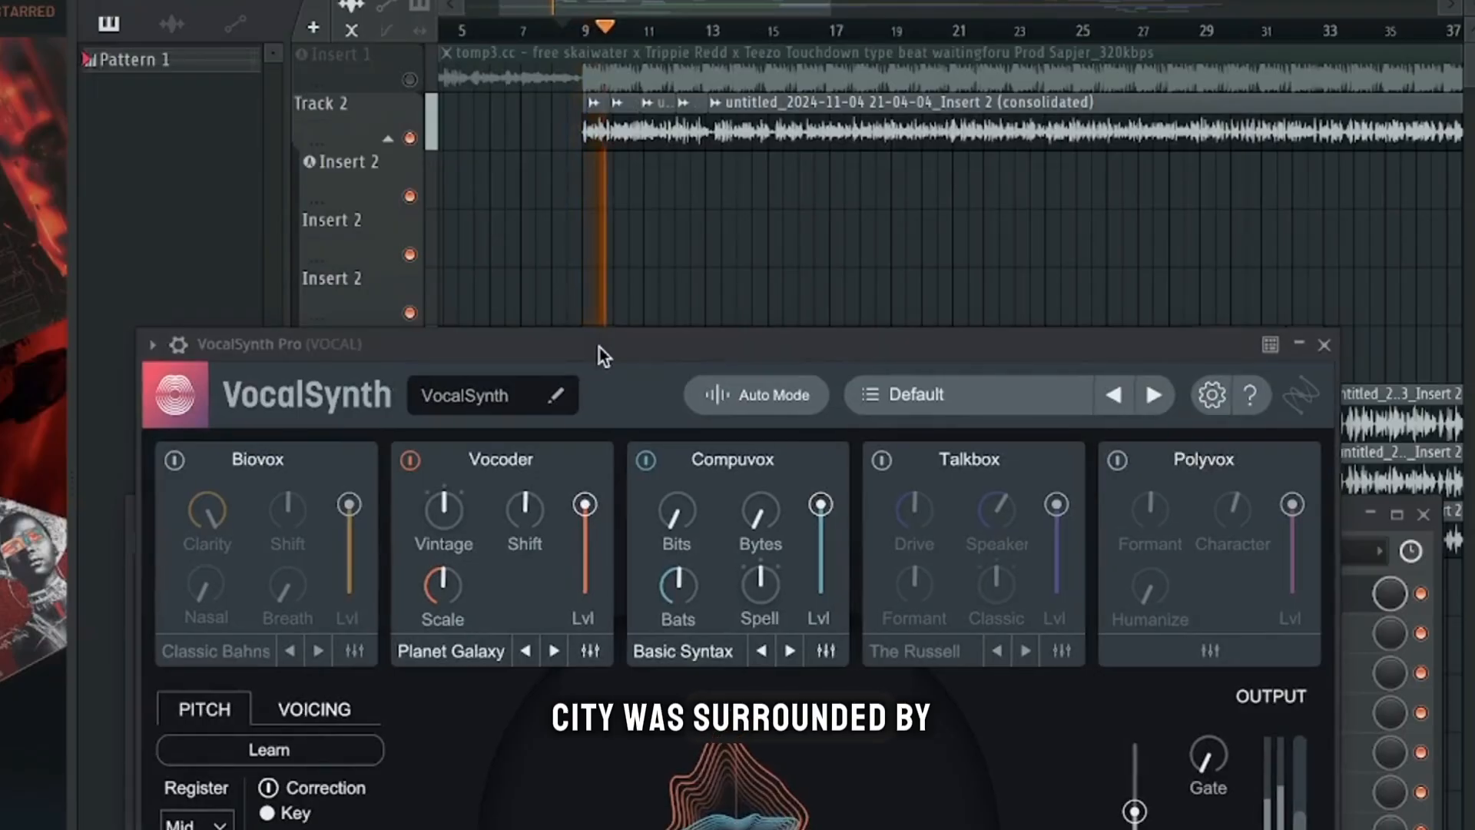
Step: Close the vocal channel's VocalSynth window and load VocalSynth Pro into slot 2 of mixer Insert 33, below Fruity Delay 2
drag(600, 347, 547, 86)
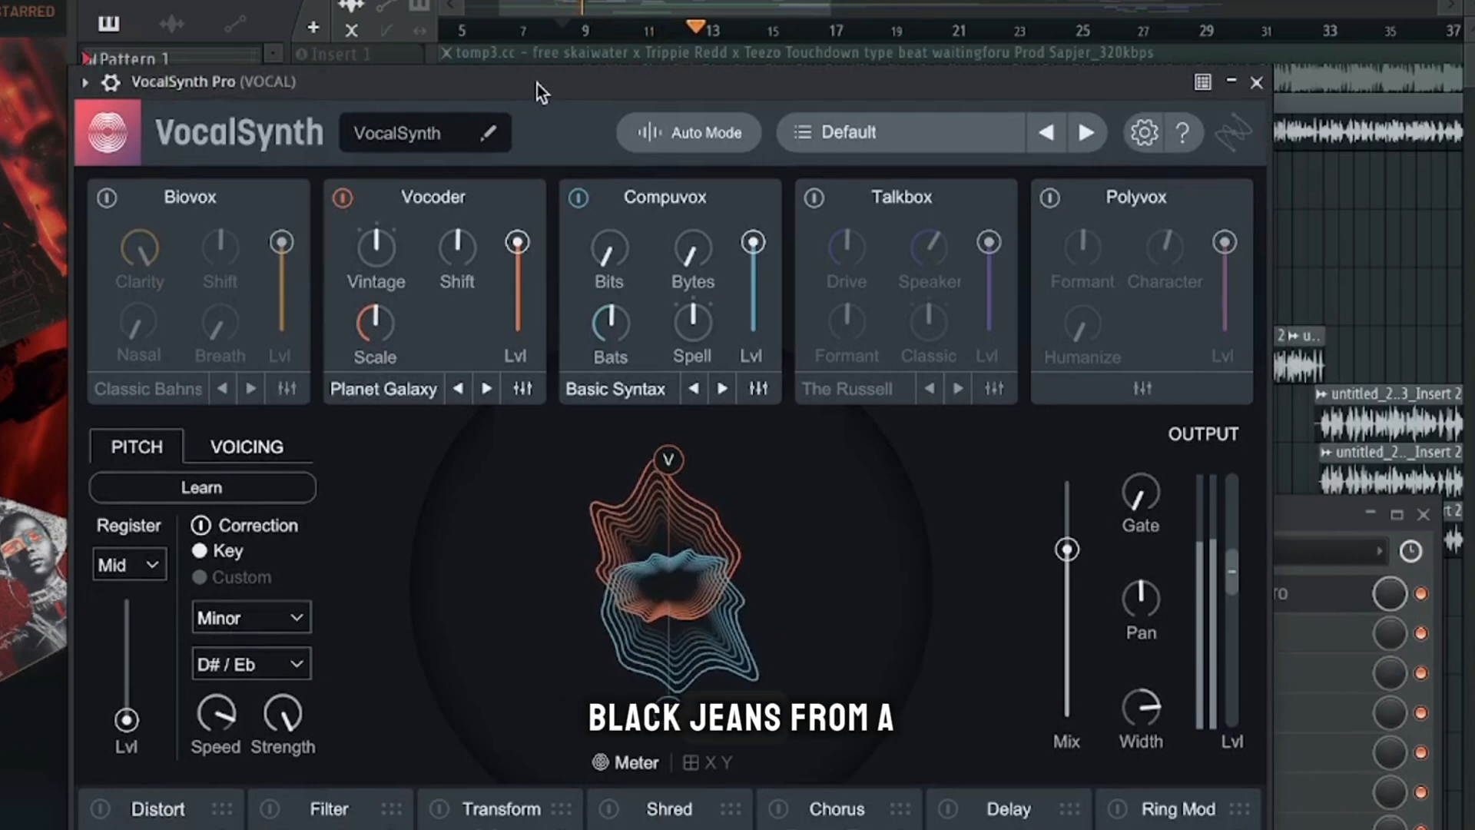
drag(537, 85, 588, 362)
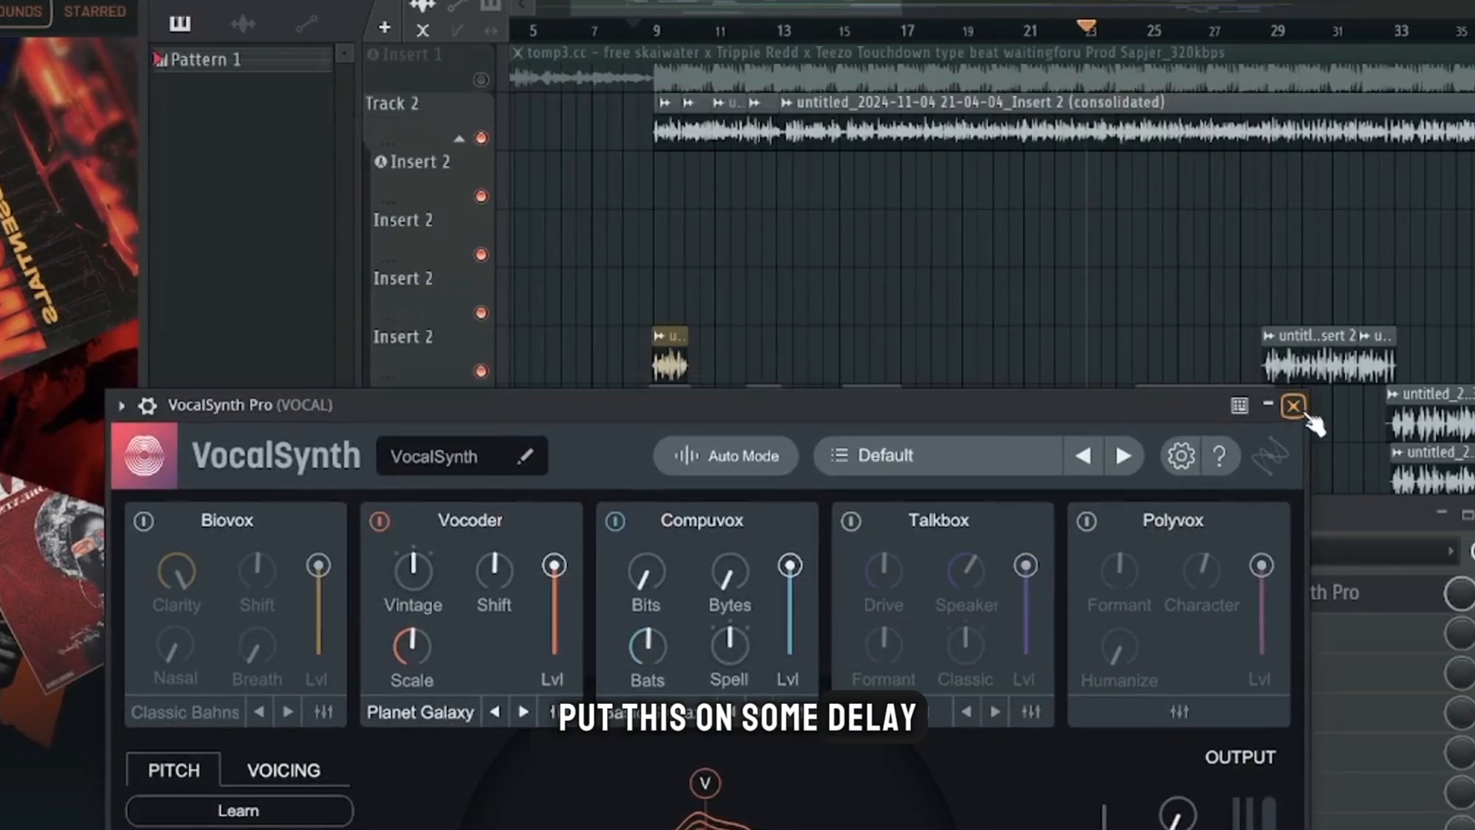
click(1294, 406)
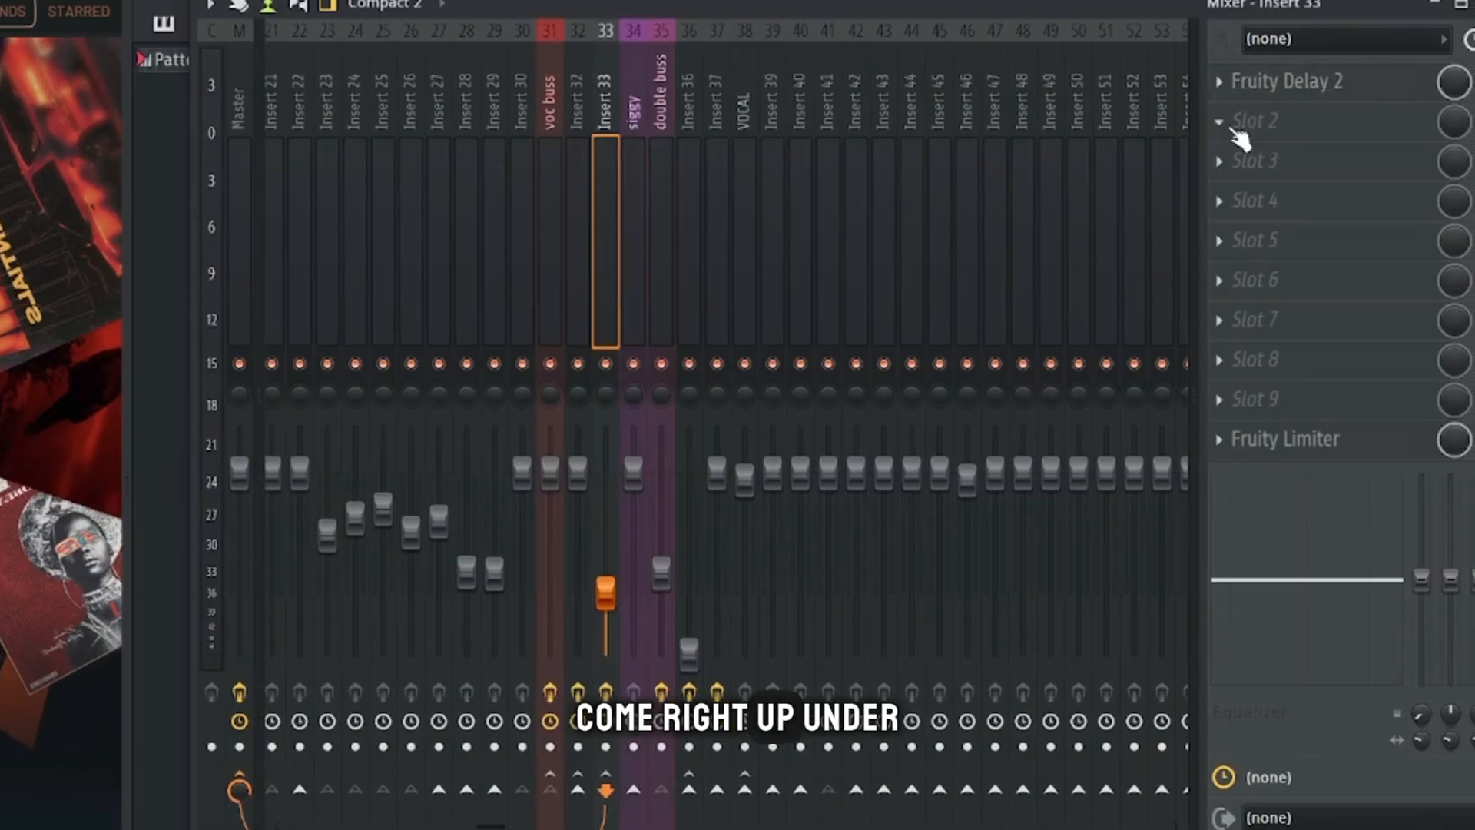
click(1233, 121)
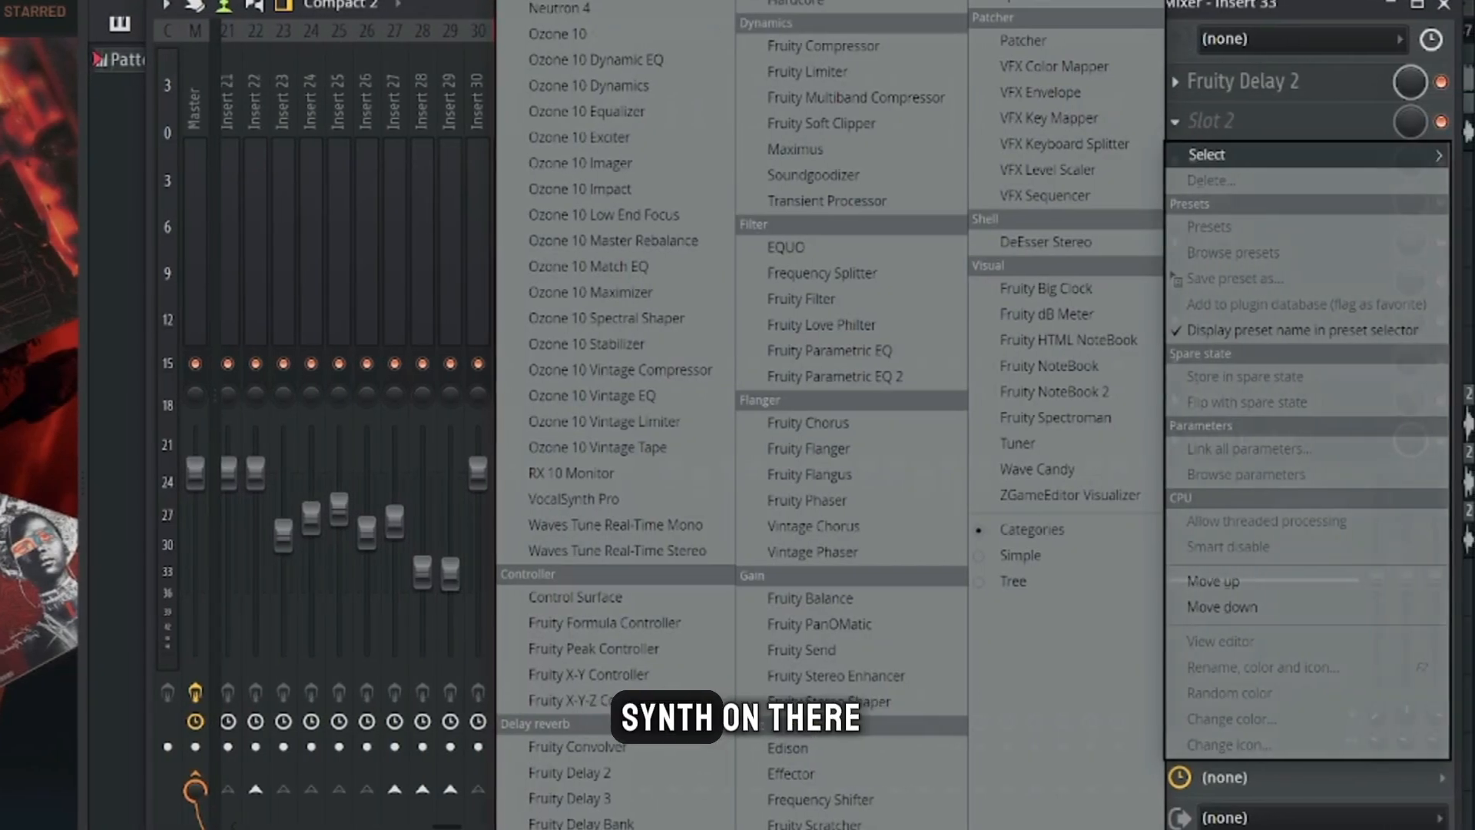
click(584, 499)
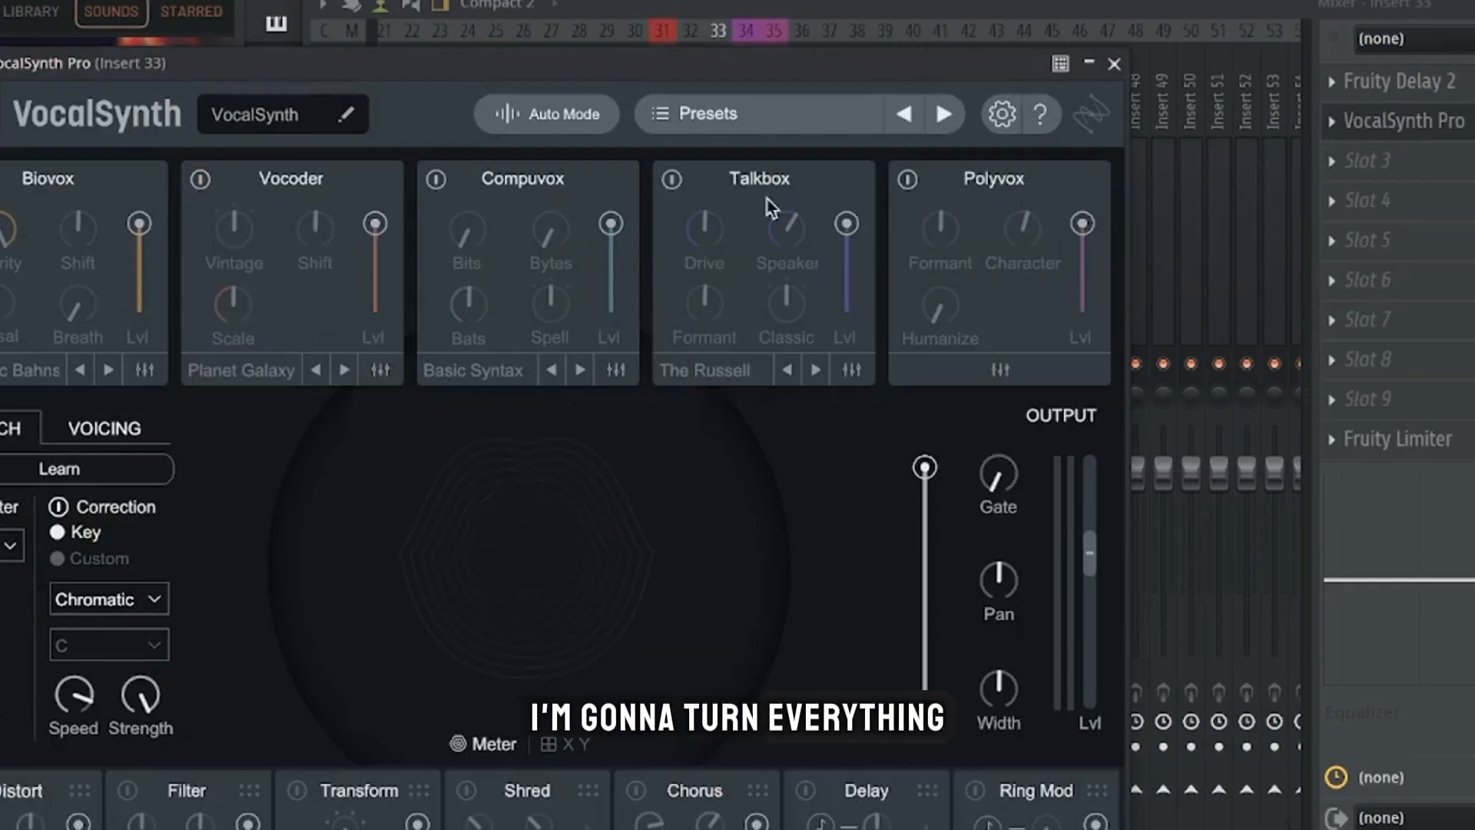
Step: Switch on the Polyvox module on Insert 33, adjust its Formant, and play the arrangement from about bar 49
click(919, 180)
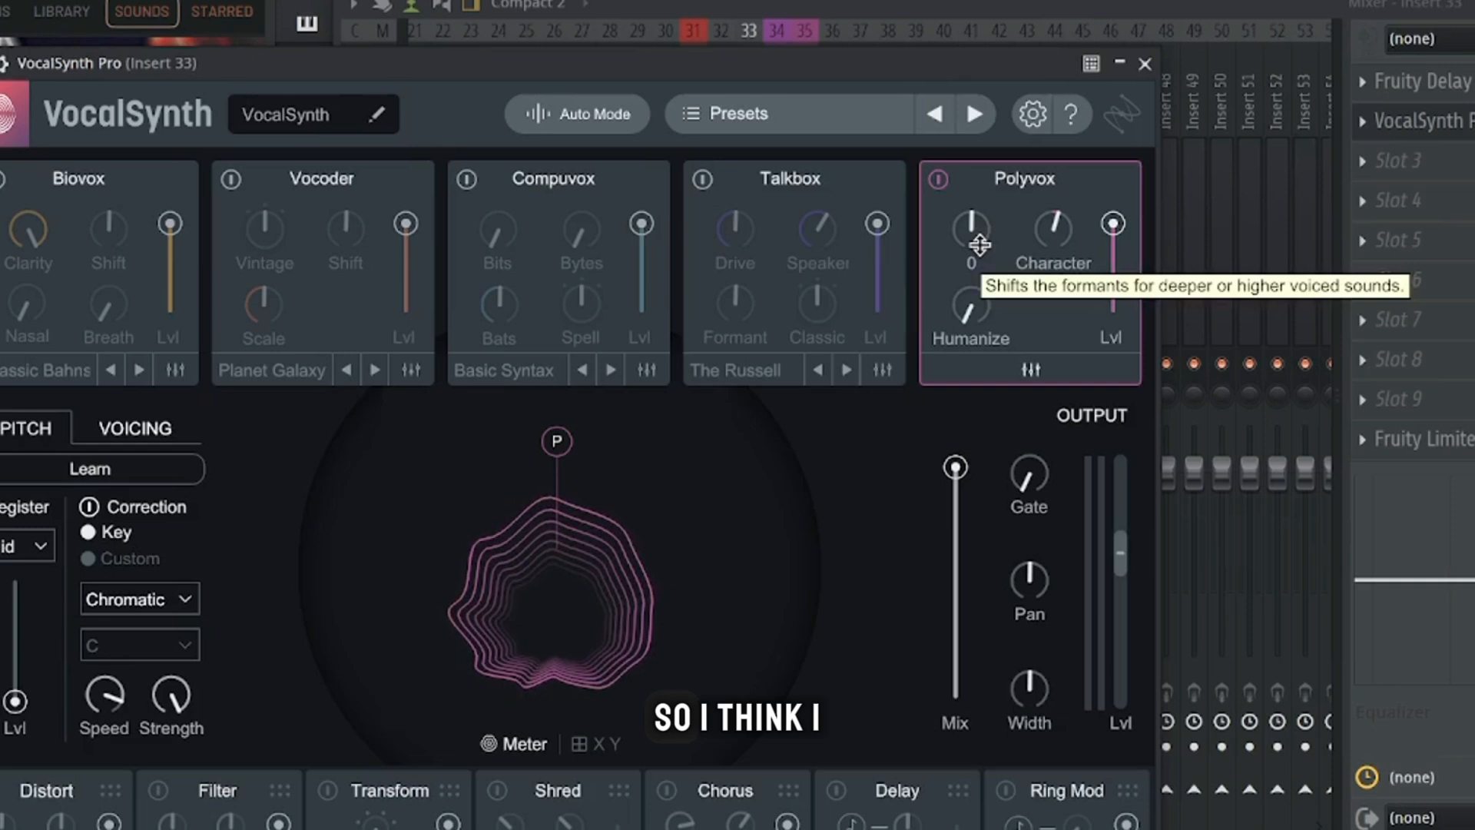
drag(978, 226, 967, 193)
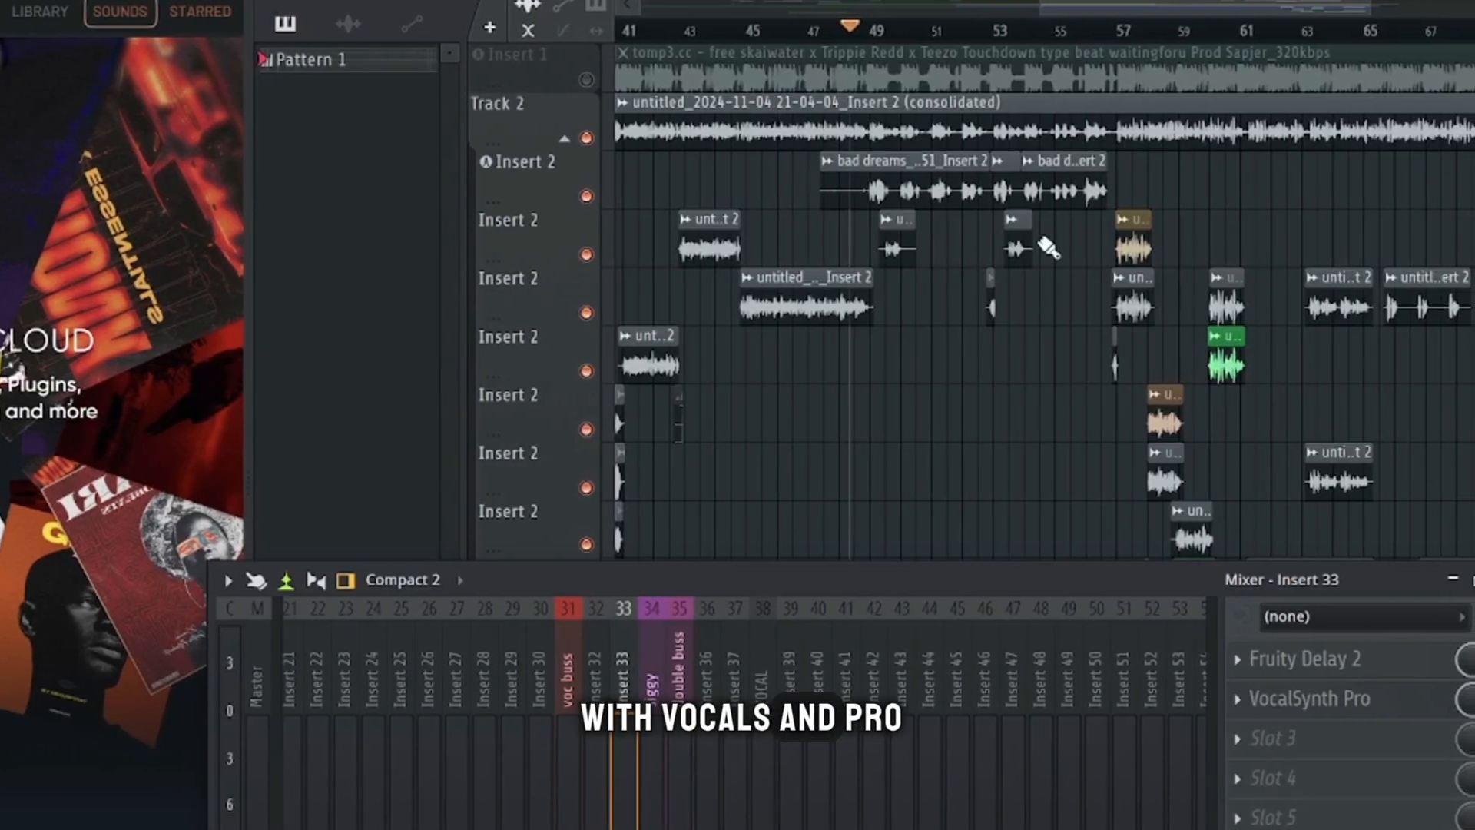
key(space)
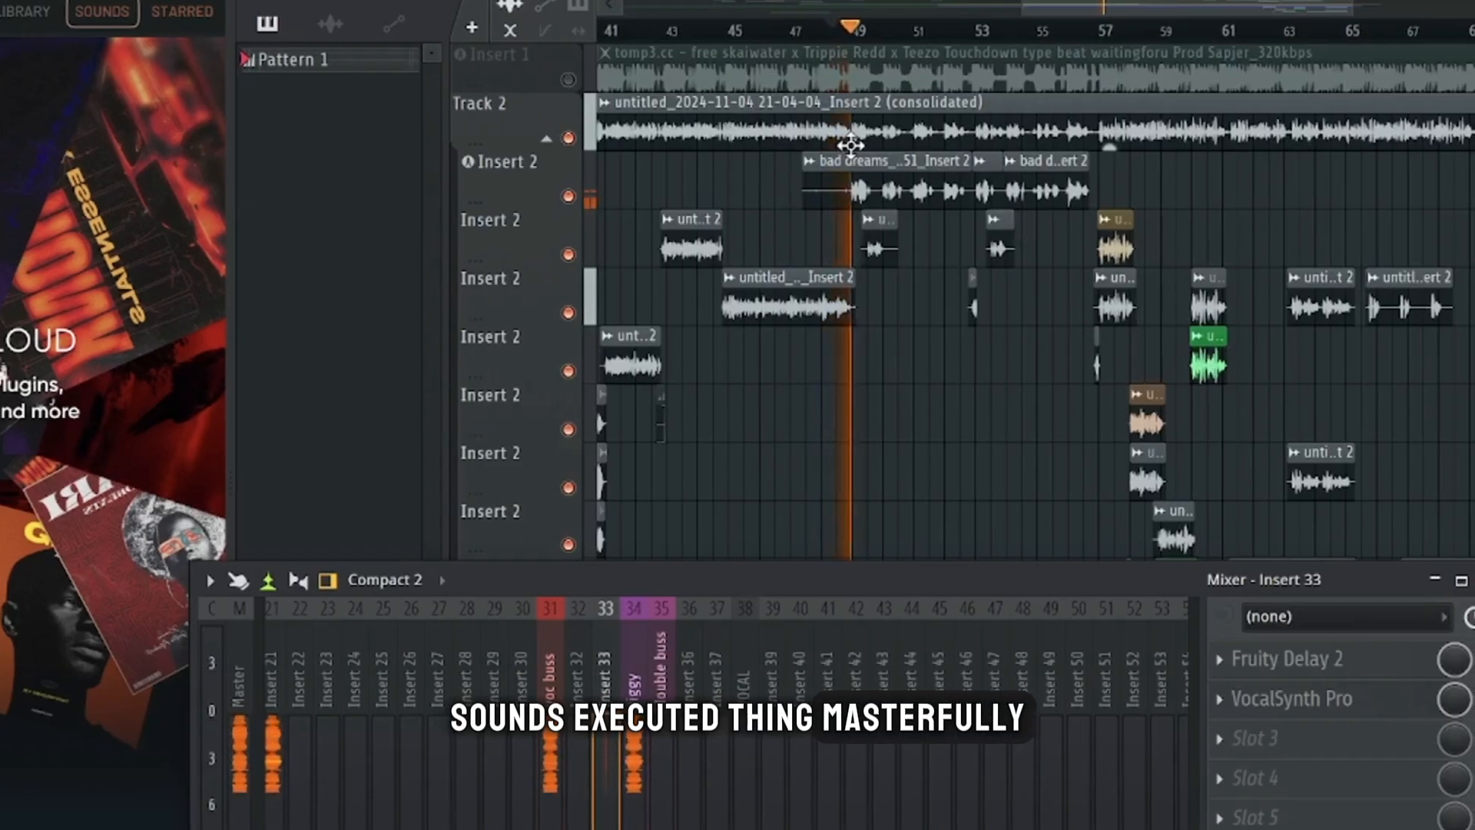